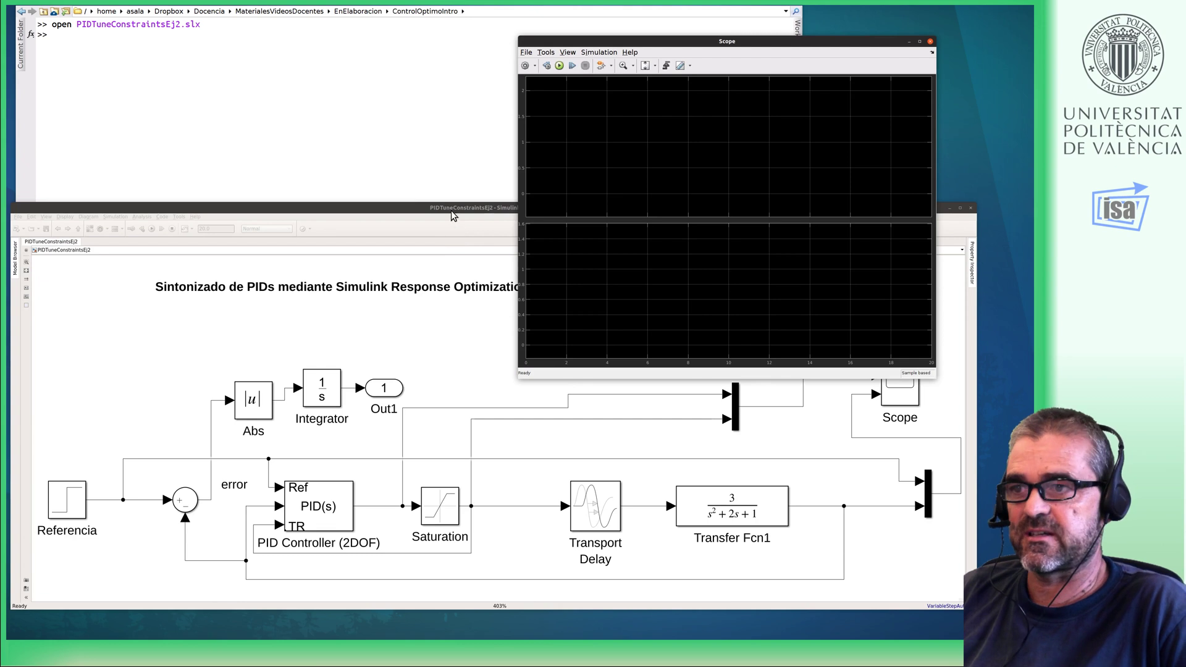
- Examine the Transport Delay block's parameters and locate the Saturation block in the control loop model
{"action": "left_click", "coordinate": [449, 225]}
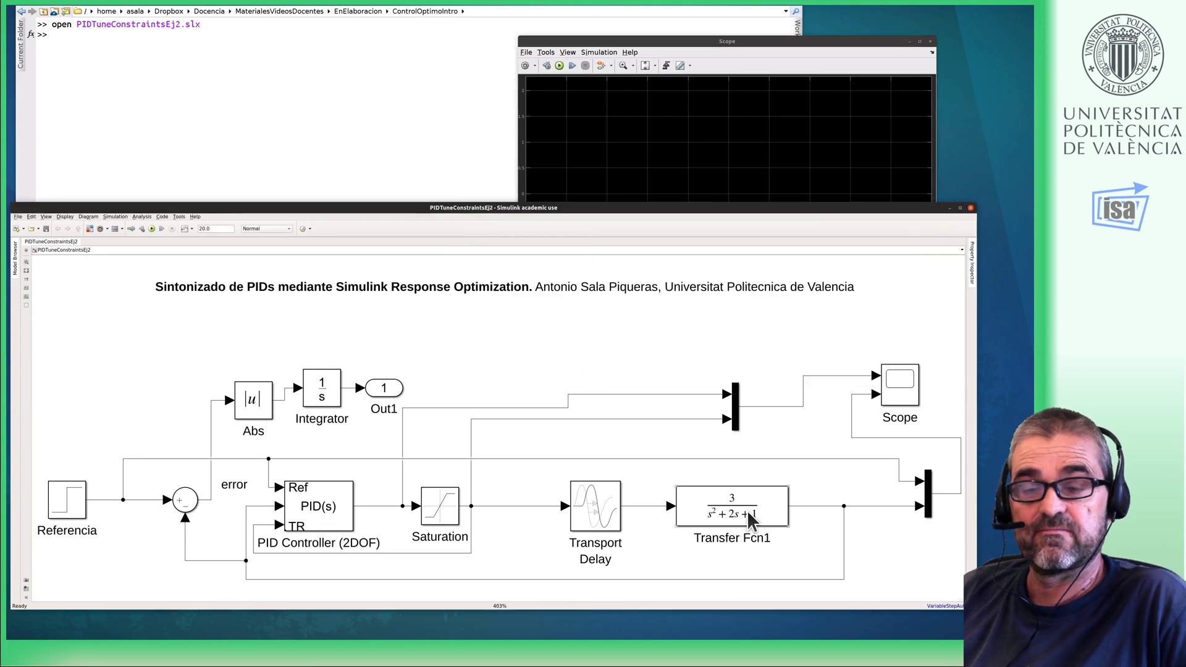
{"action": "double_click", "coordinate": [609, 506]}
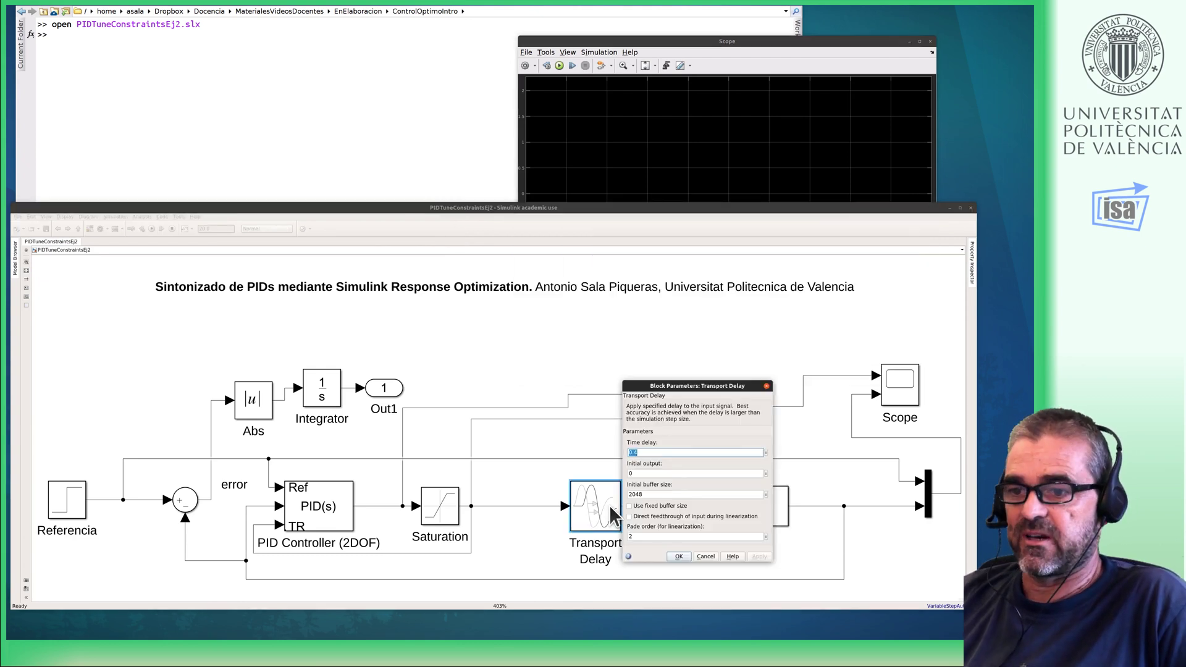
{"action": "key", "text": "Escape"}
{"action": "left_click", "coordinate": [447, 510]}
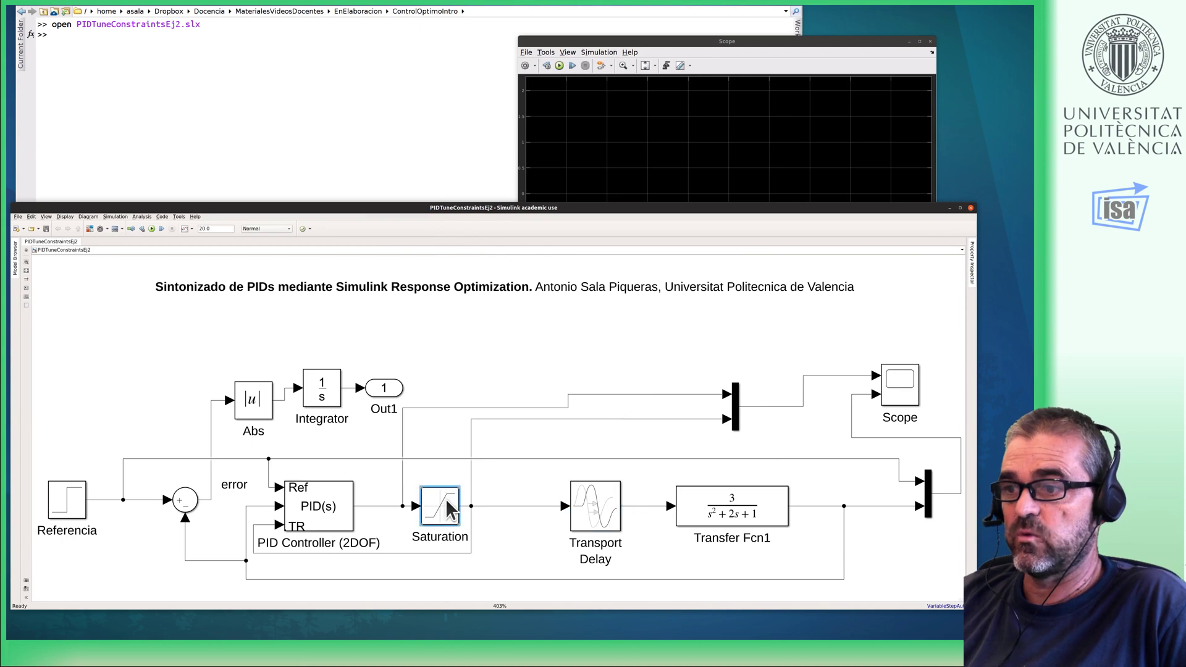
- Review the PID Controller (2DOF) block's gains, filter coefficient, setpoint weights and its initialization and tracking settings
{"action": "left_click", "coordinate": [323, 498]}
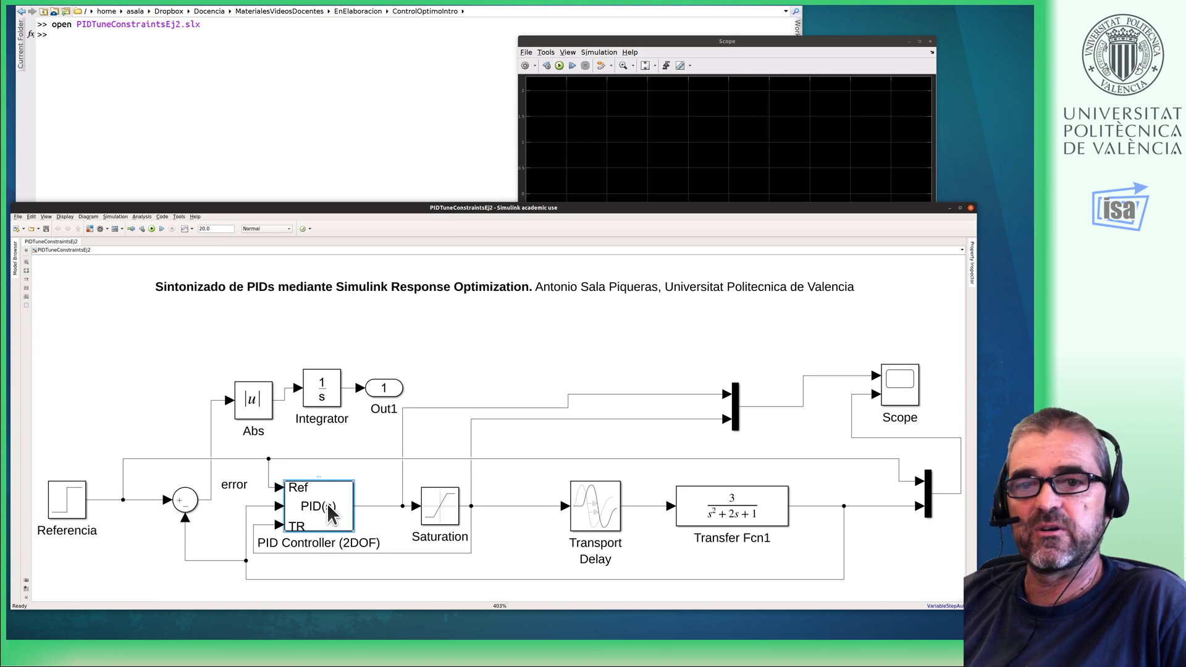
{"action": "double_click", "coordinate": [342, 511]}
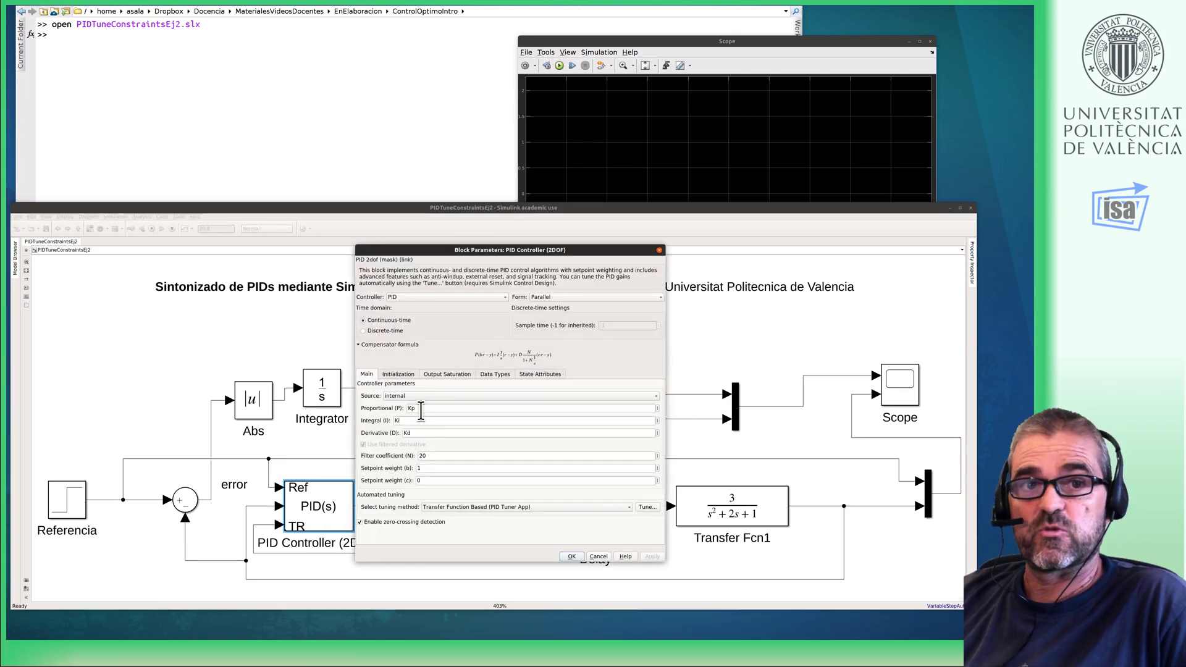
{"action": "left_click", "coordinate": [415, 410]}
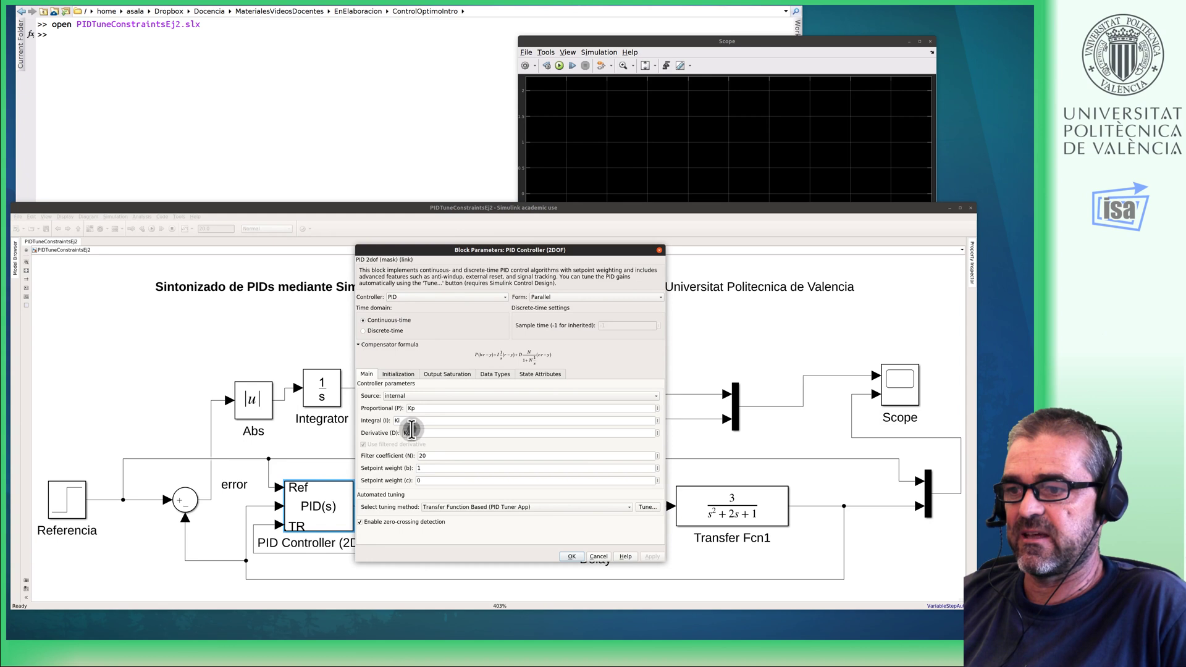
{"action": "left_click", "coordinate": [435, 456]}
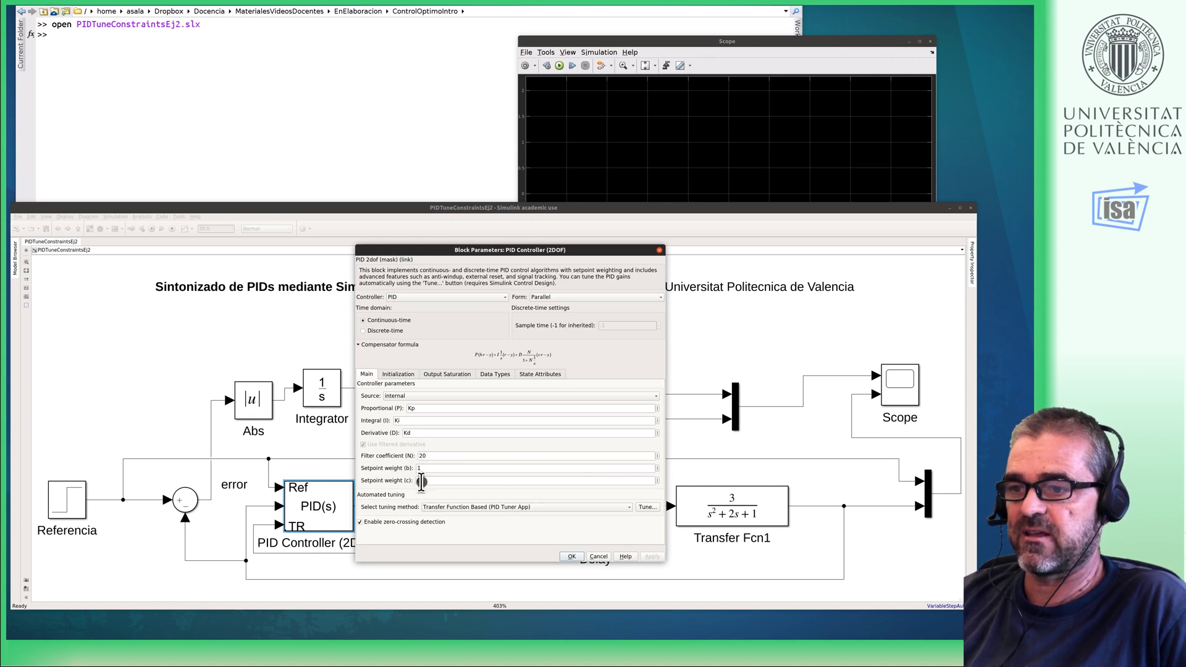
{"action": "left_click", "coordinate": [564, 369]}
{"action": "left_click", "coordinate": [425, 482]}
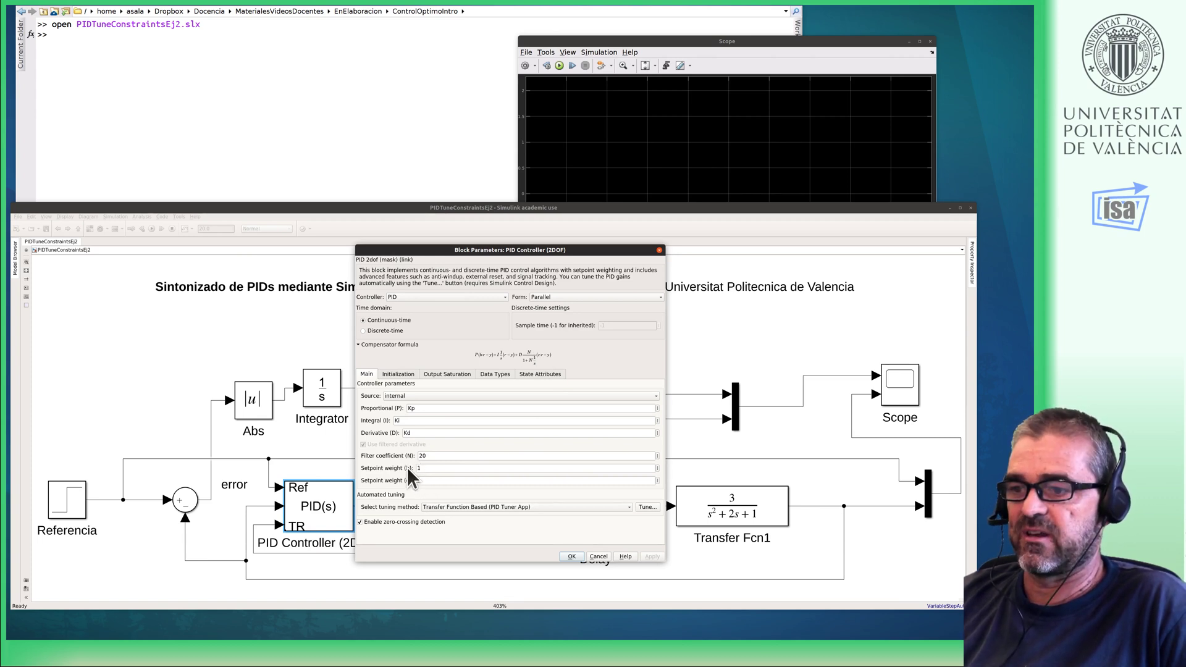
{"action": "left_click", "coordinate": [428, 470]}
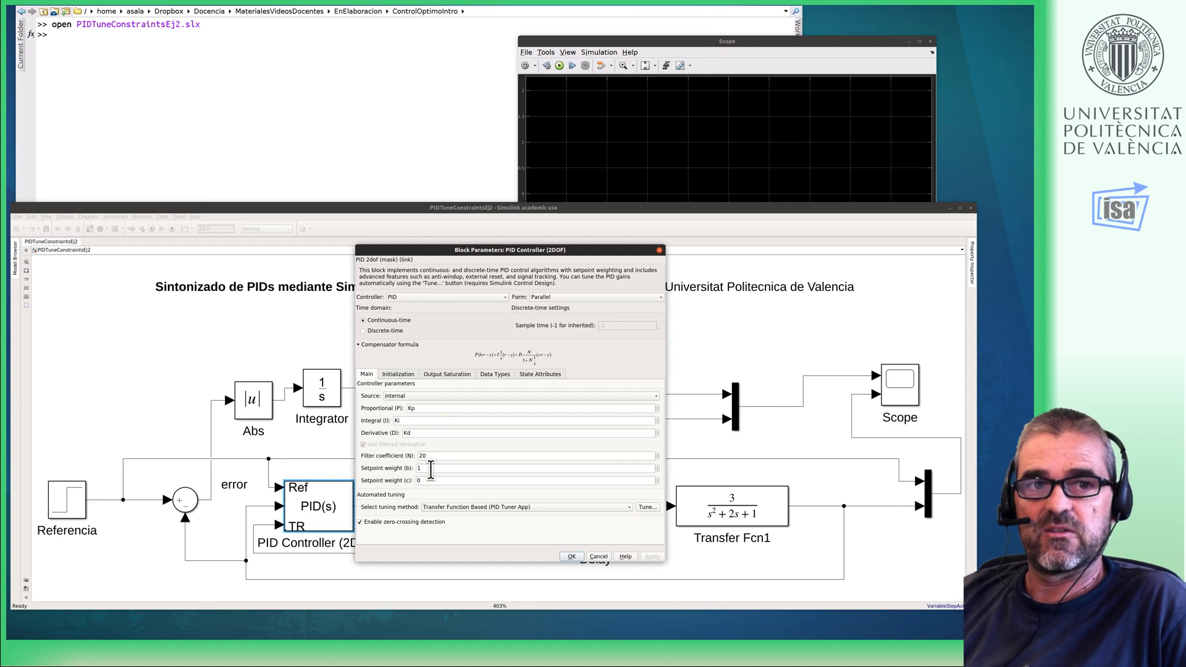
{"action": "left_click", "coordinate": [452, 471]}
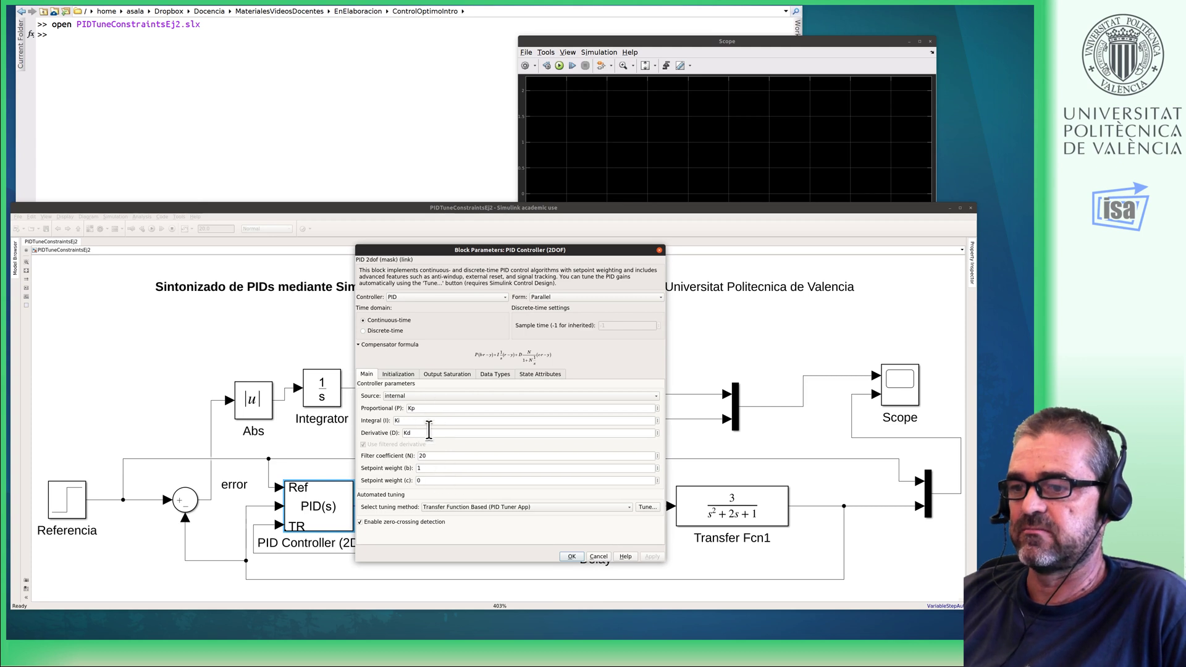
{"action": "left_click", "coordinate": [398, 374]}
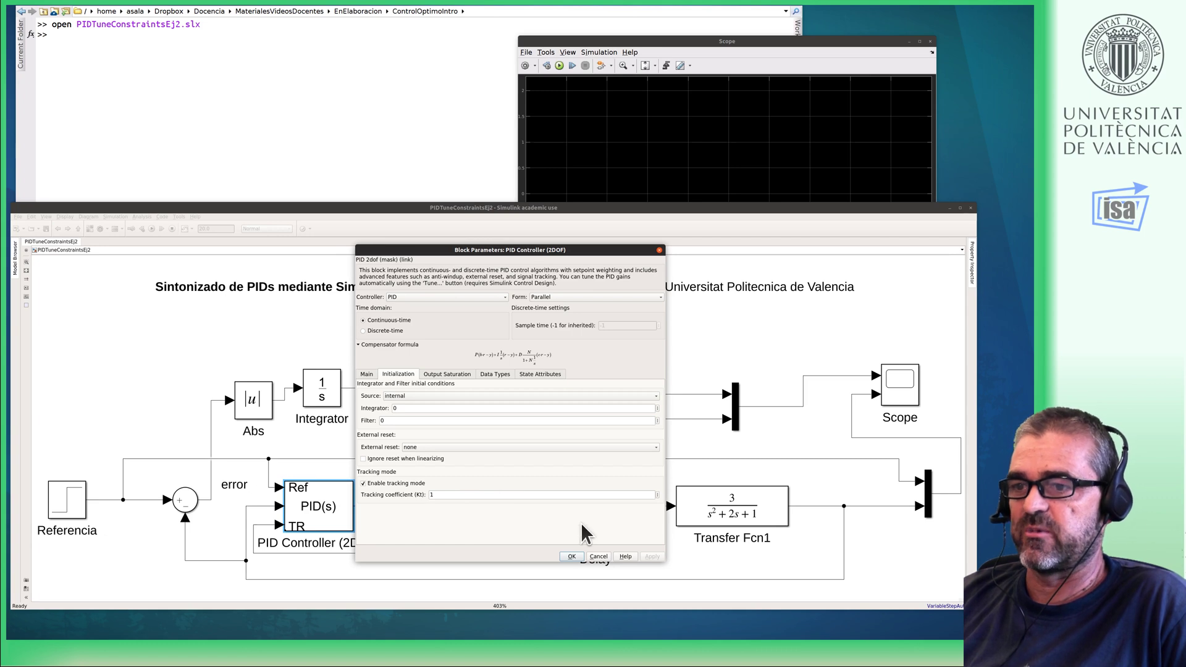
{"action": "left_click", "coordinate": [570, 555]}
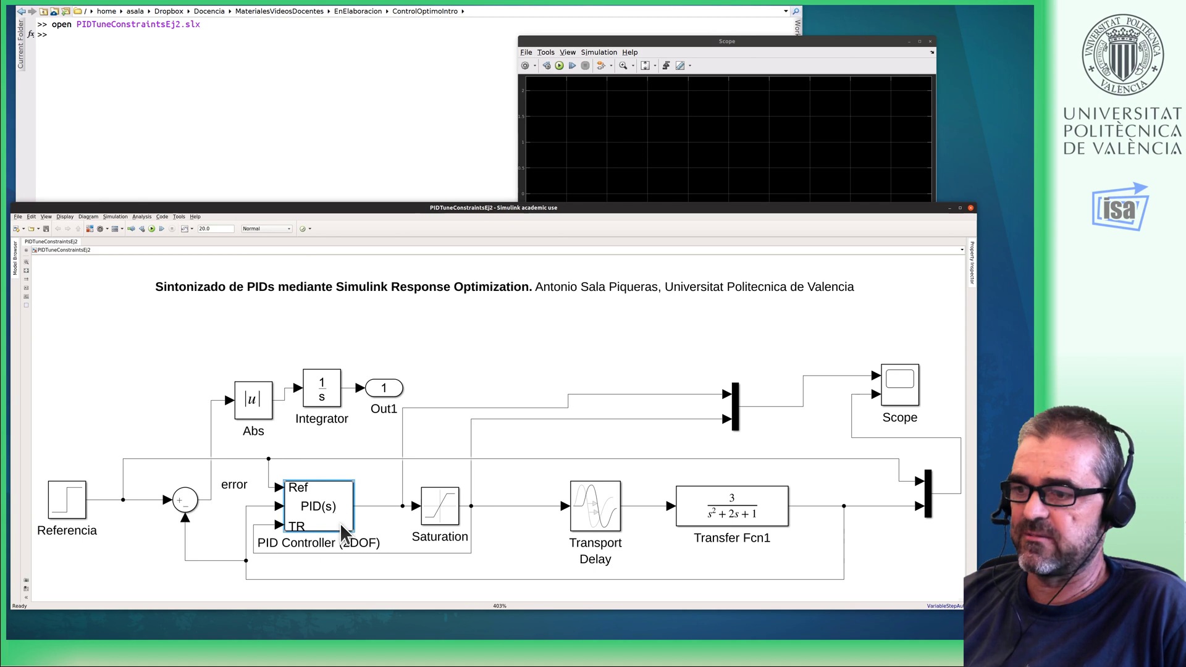
- Trace the output feedback, reference and tracking signals into the PID controller and the error signal from the sum block
{"action": "left_click", "coordinate": [354, 579]}
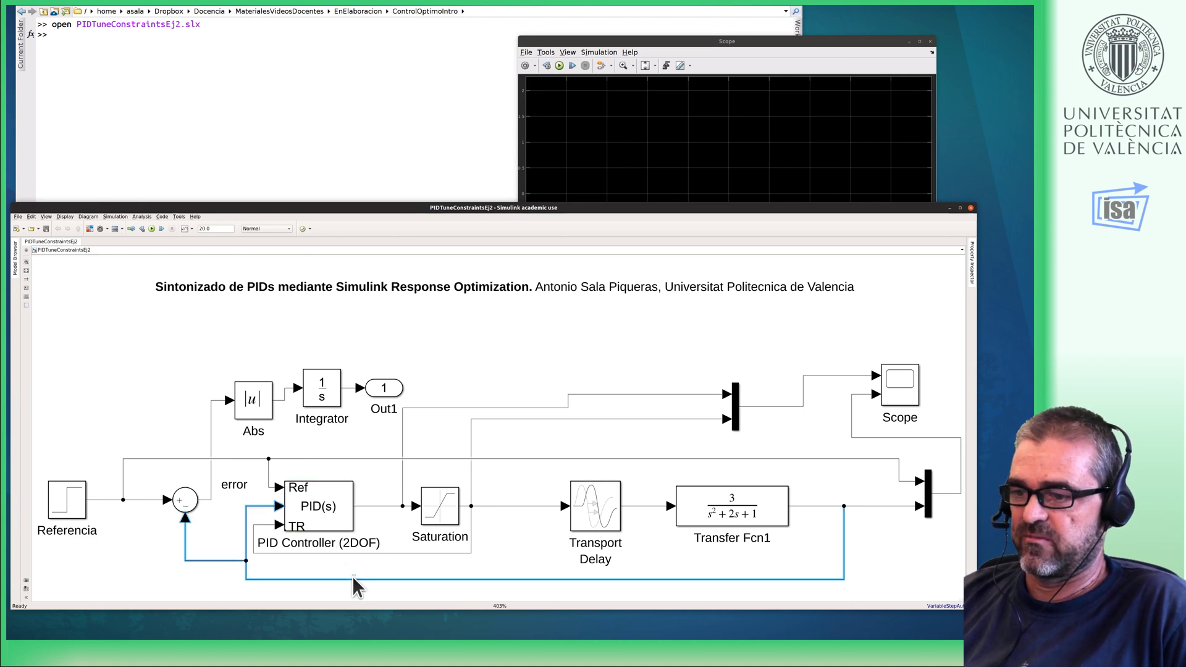
{"action": "left_click", "coordinate": [273, 496]}
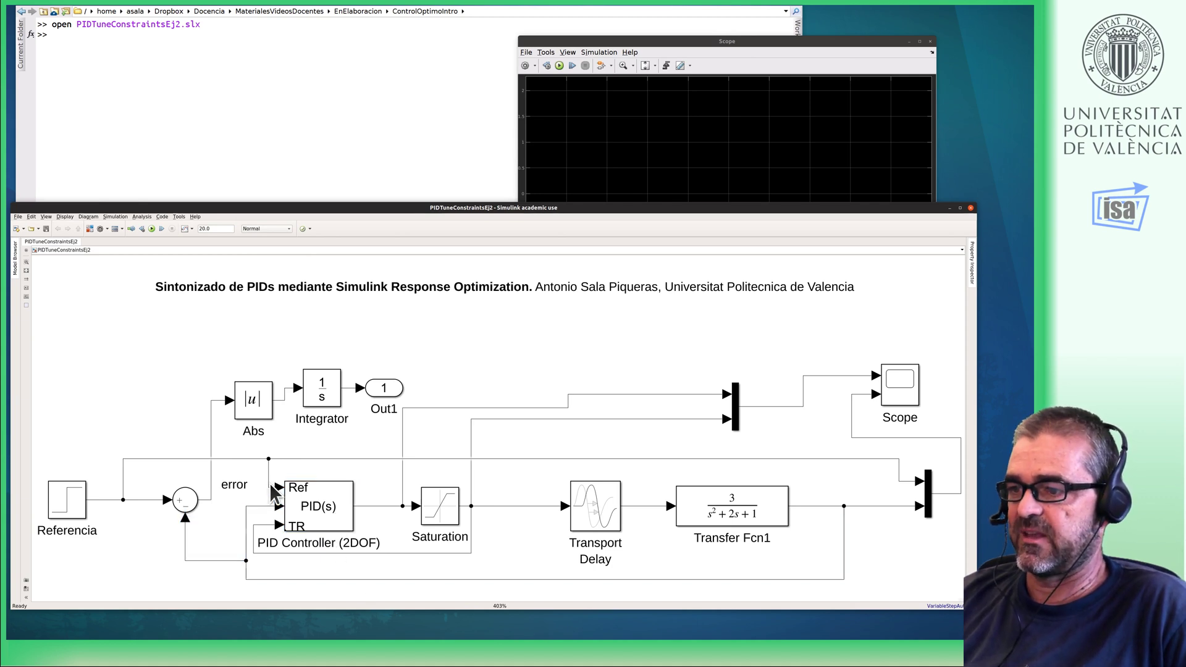
{"action": "left_click", "coordinate": [272, 487]}
{"action": "left_click", "coordinate": [271, 525]}
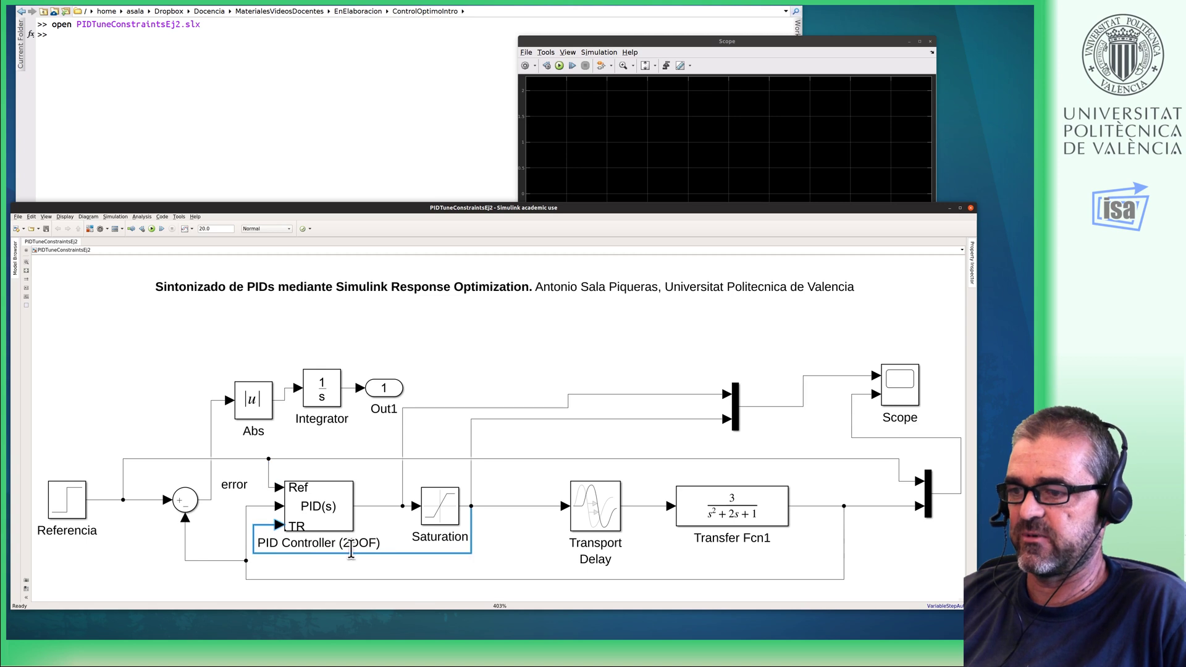
{"action": "left_click", "coordinate": [193, 503]}
{"action": "left_click", "coordinate": [211, 491]}
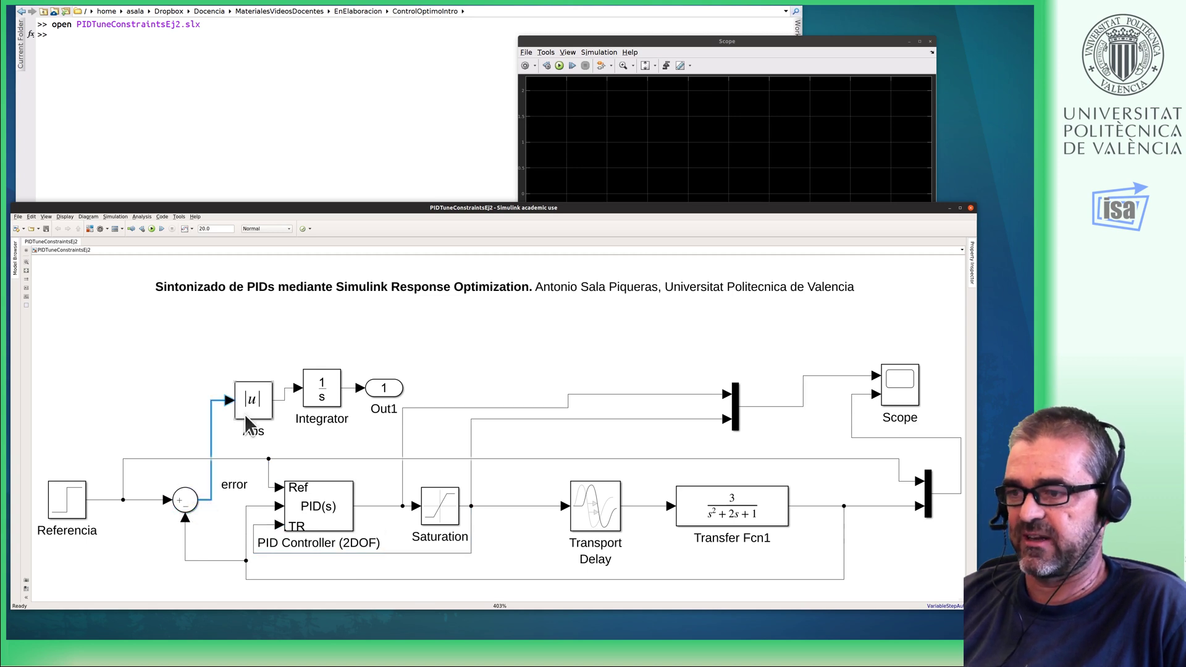
- Open Response Optimization for the PIDTuneConstraintsEj2 model
{"action": "left_click", "coordinate": [226, 448]}
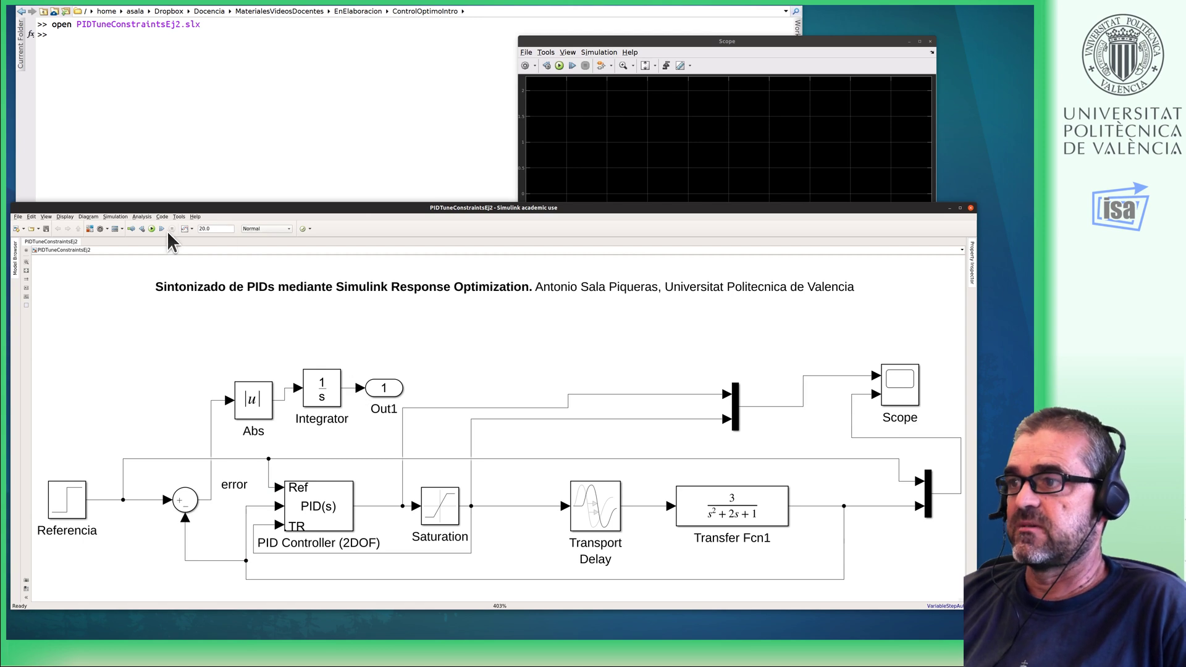
{"action": "left_click", "coordinate": [142, 216]}
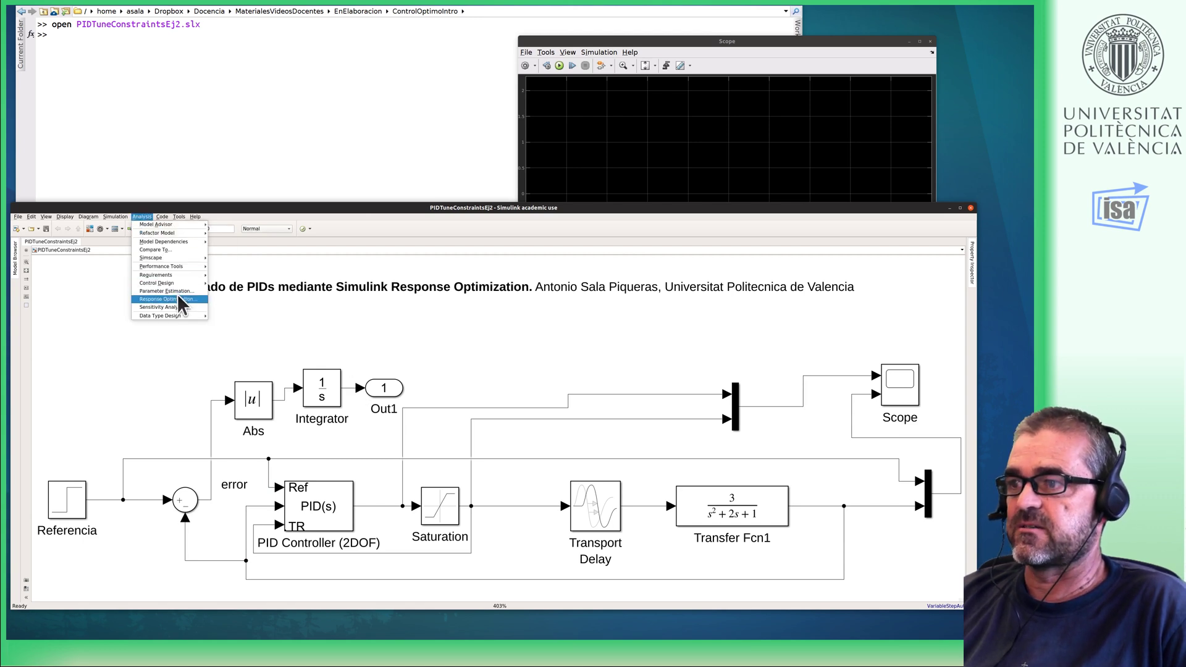
{"action": "left_click", "coordinate": [178, 298]}
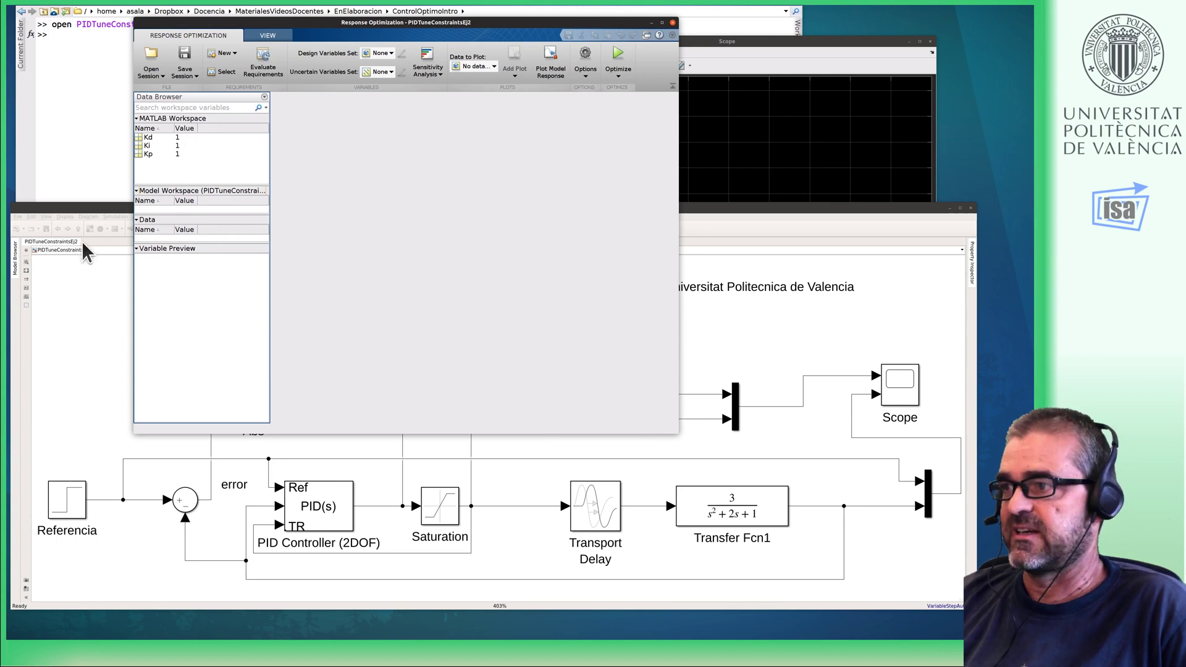
- Check the pre-load function among the model's callbacks to see how the PID gains are initialized
{"action": "left_click", "coordinate": [53, 206]}
{"action": "left_click", "coordinate": [18, 216]}
{"action": "mouse_move", "coordinate": [68, 292]}
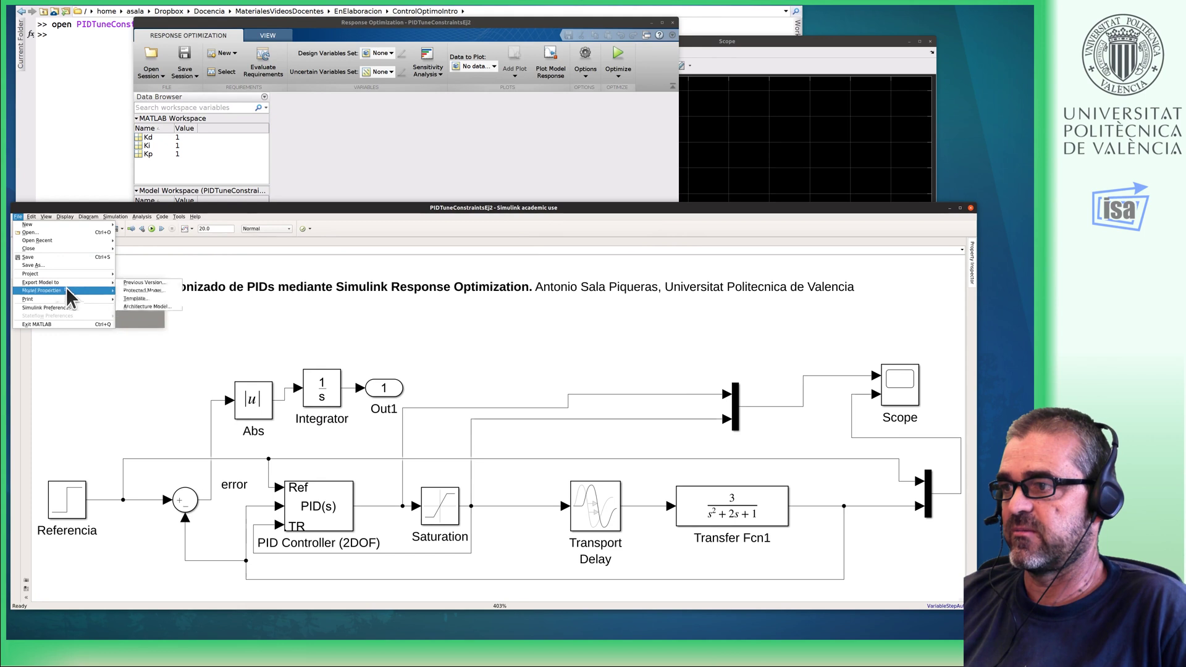
{"action": "left_click", "coordinate": [154, 289]}
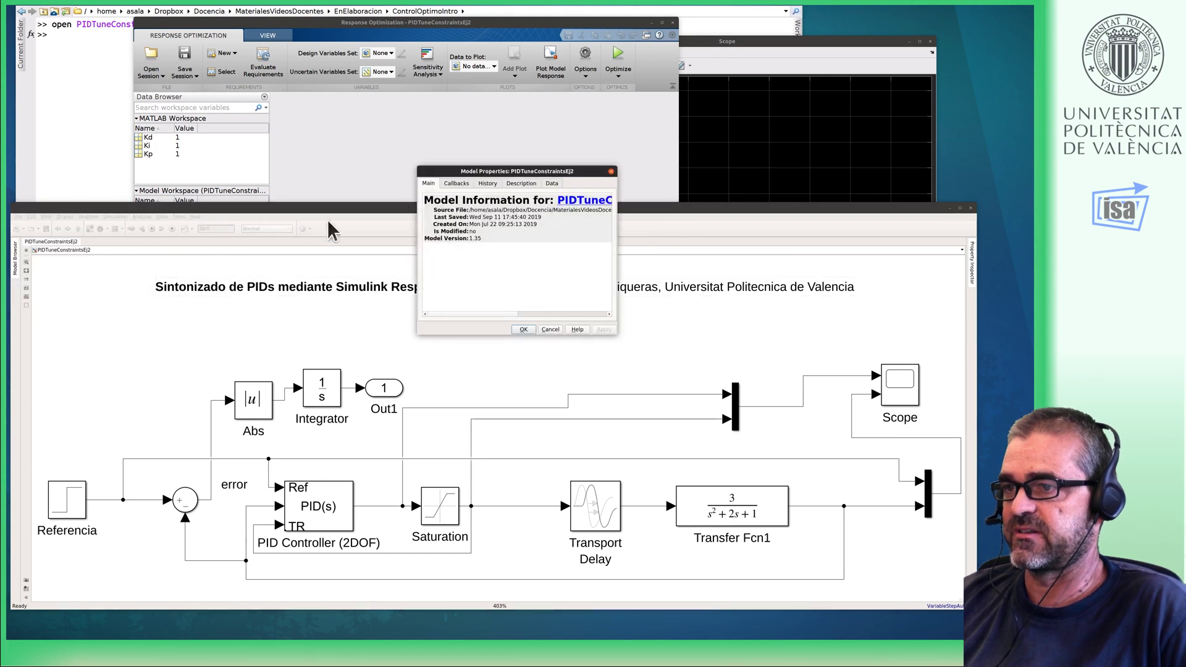
{"action": "left_click", "coordinate": [456, 184]}
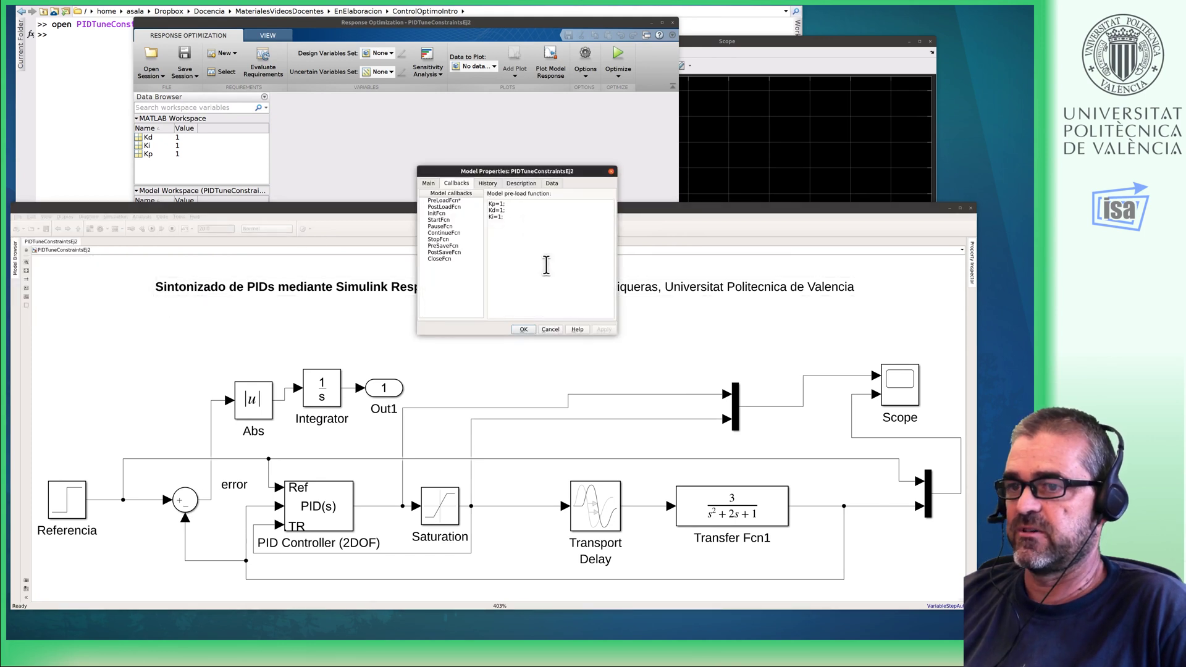
{"action": "left_click", "coordinate": [556, 329]}
- Start a new design variables set and add the model variables Kd, Ki and Kp to it
{"action": "left_click", "coordinate": [379, 69]}
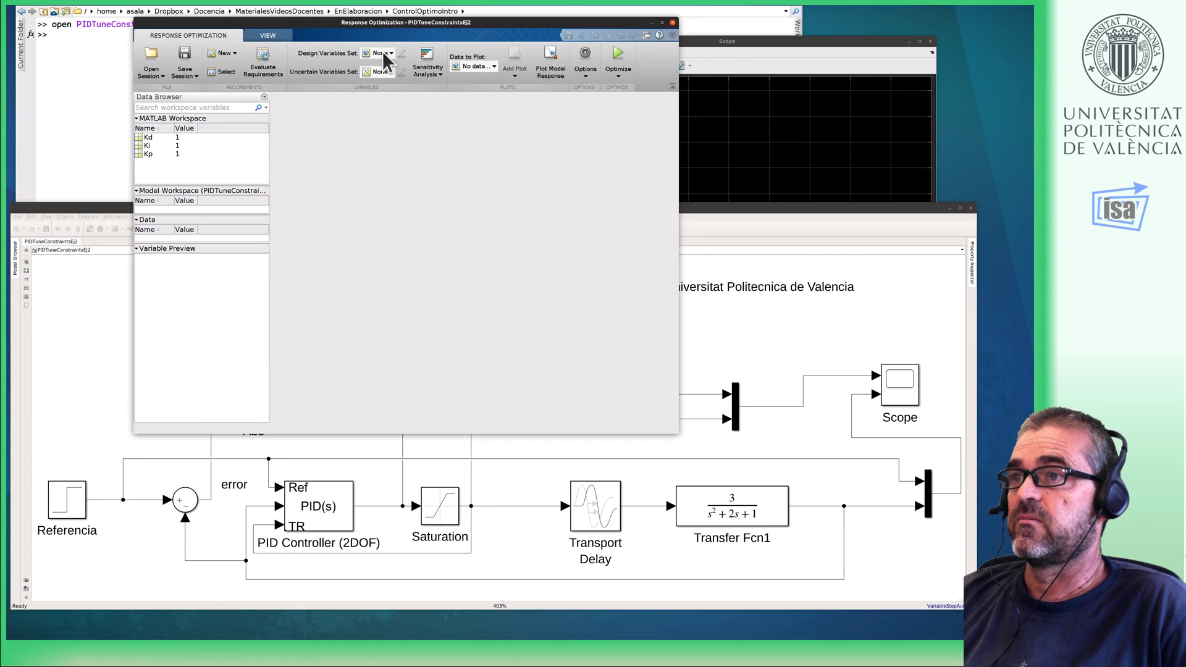
{"action": "left_click", "coordinate": [385, 55]}
{"action": "left_click", "coordinate": [420, 86]}
{"action": "left_click", "coordinate": [521, 96]}
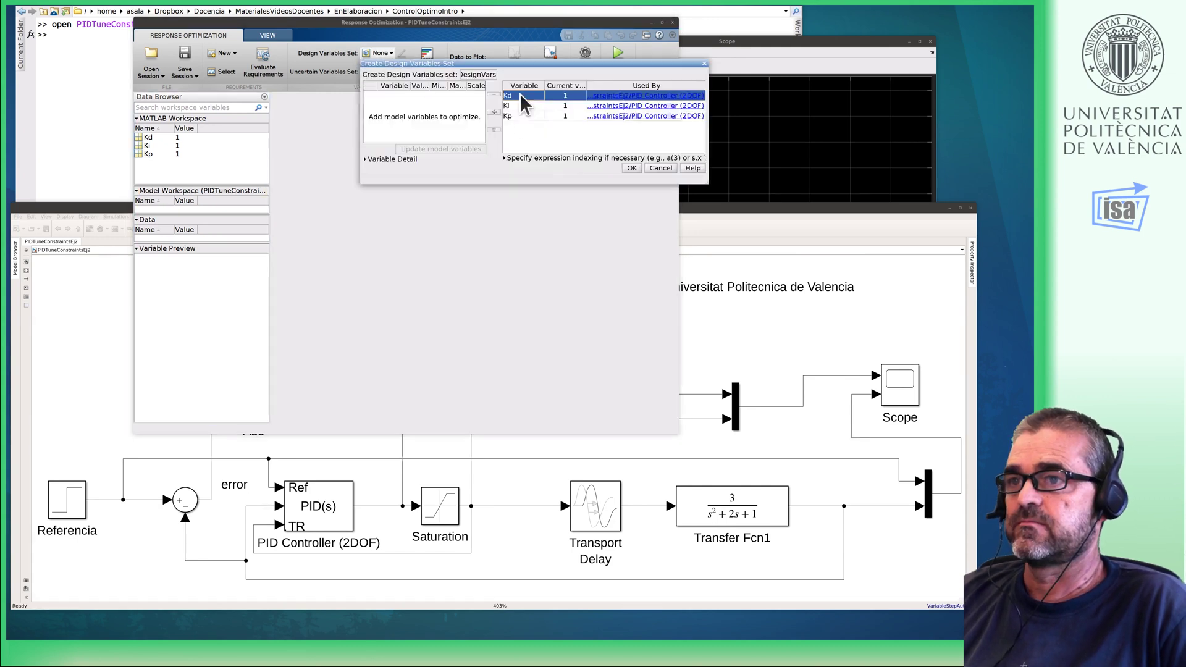
{"action": "left_click_drag", "start_coordinate": [520, 95], "coordinate": [499, 112]}
{"action": "left_click", "coordinate": [495, 112]}
- Set the minimum of Kd, Ki and Kp to 0 and confirm the design variables set
{"action": "left_click", "coordinate": [438, 95]}
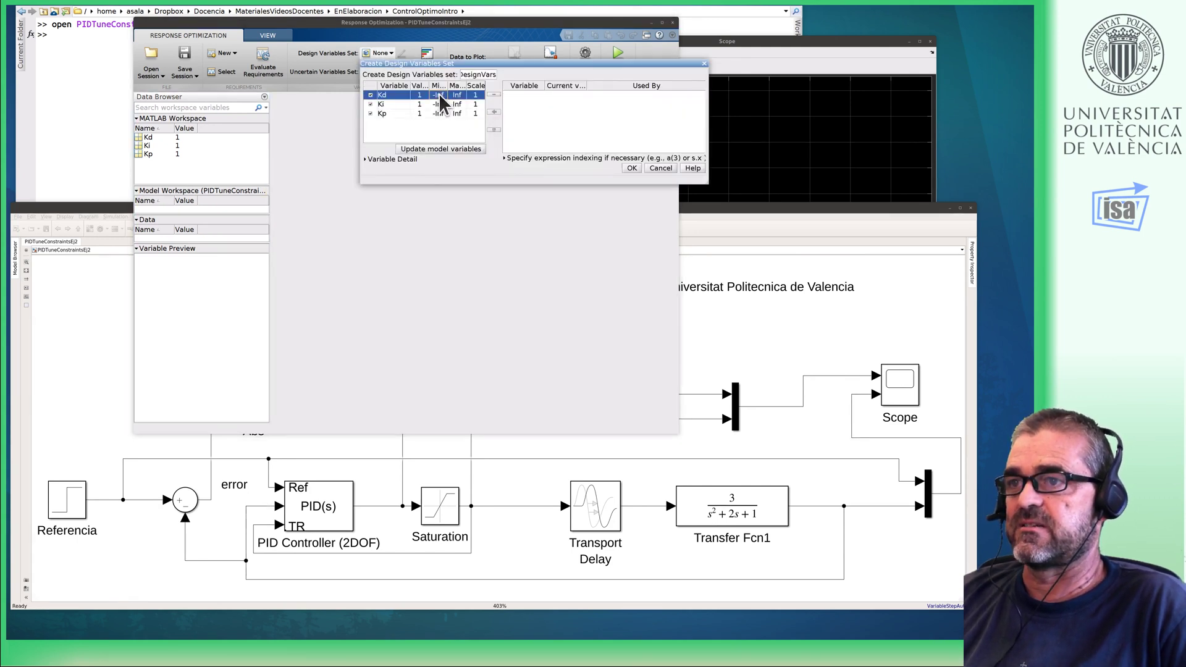
{"action": "key", "text": "BackSpace"}
{"action": "key", "text": "BackSpace"}
{"action": "key", "text": "BackSpace"}
{"action": "key", "text": "BackSpace"}
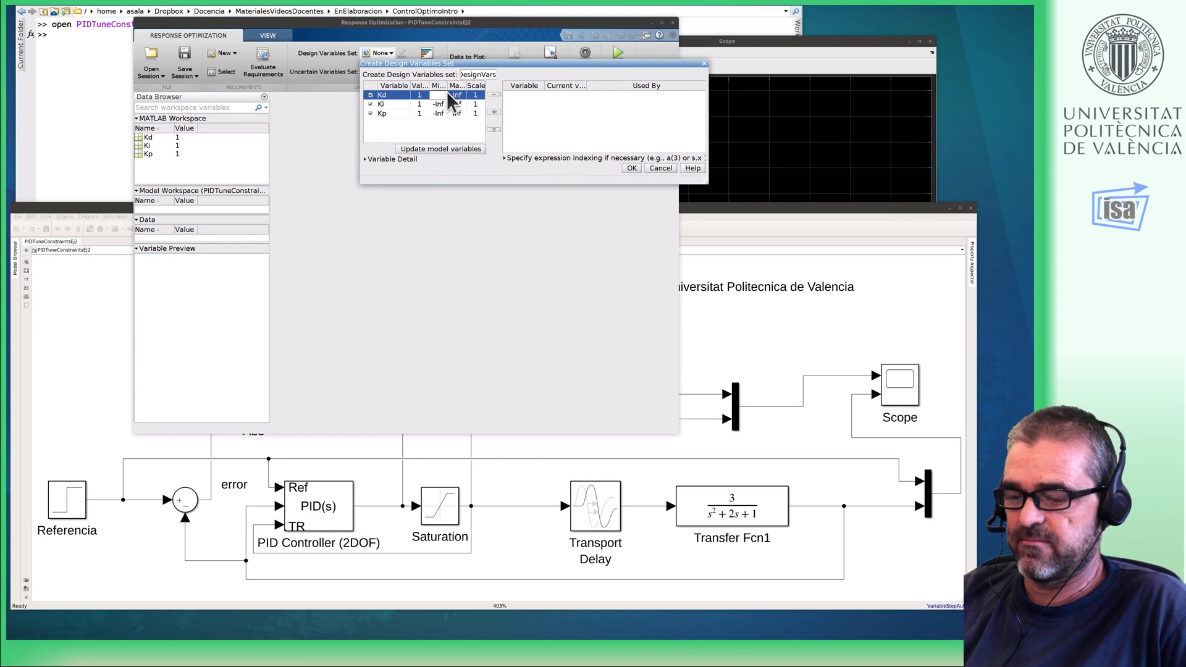
{"action": "type", "text": "0"}
{"action": "left_click", "coordinate": [440, 103]}
{"action": "key", "text": "BackSpace"}
{"action": "key", "text": "BackSpace"}
{"action": "key", "text": "BackSpace"}
{"action": "key", "text": "BackSpace"}
{"action": "type", "text": "0"}
{"action": "left_click", "coordinate": [440, 113]}
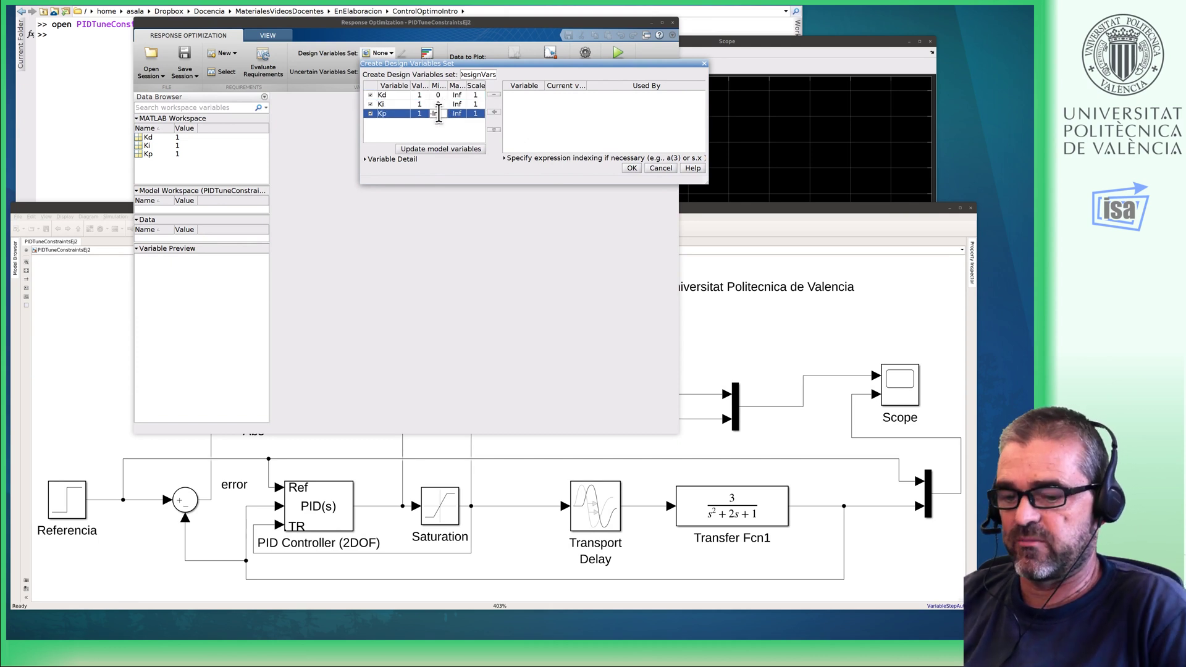
{"action": "left_click", "coordinate": [630, 167]}
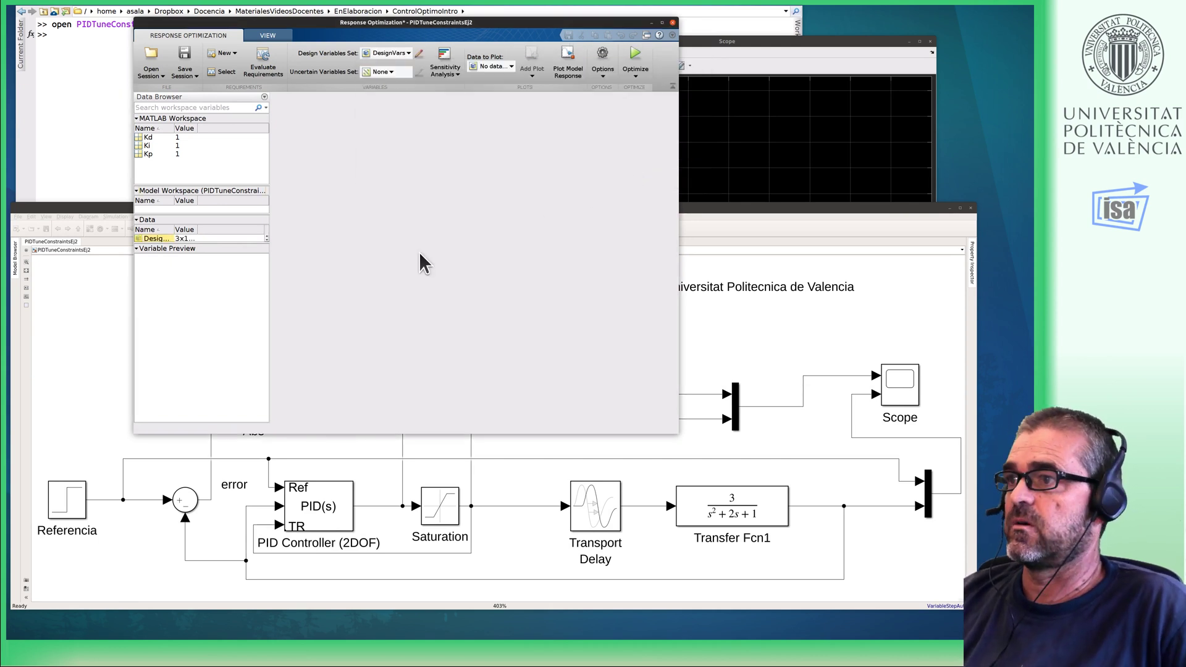
- Start a new Signal Property requirement on the signal final value and change its requirement type
{"action": "left_click", "coordinate": [233, 52]}
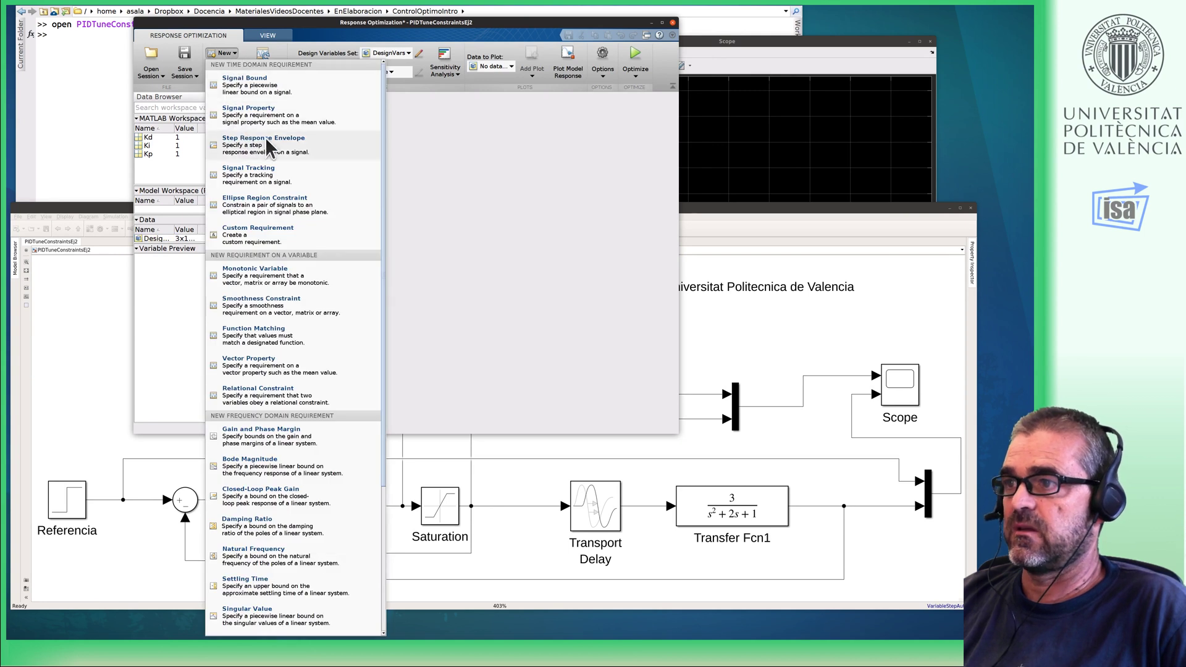
{"action": "left_click", "coordinate": [278, 113]}
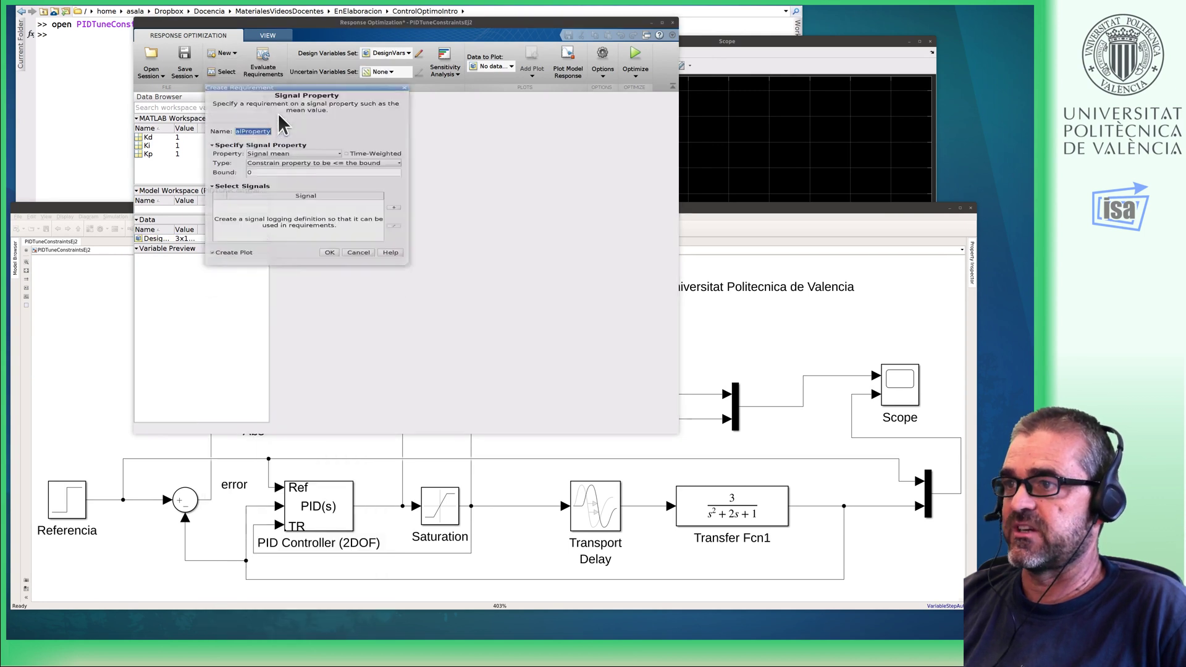
{"action": "left_click", "coordinate": [290, 148]}
{"action": "left_click", "coordinate": [298, 157]}
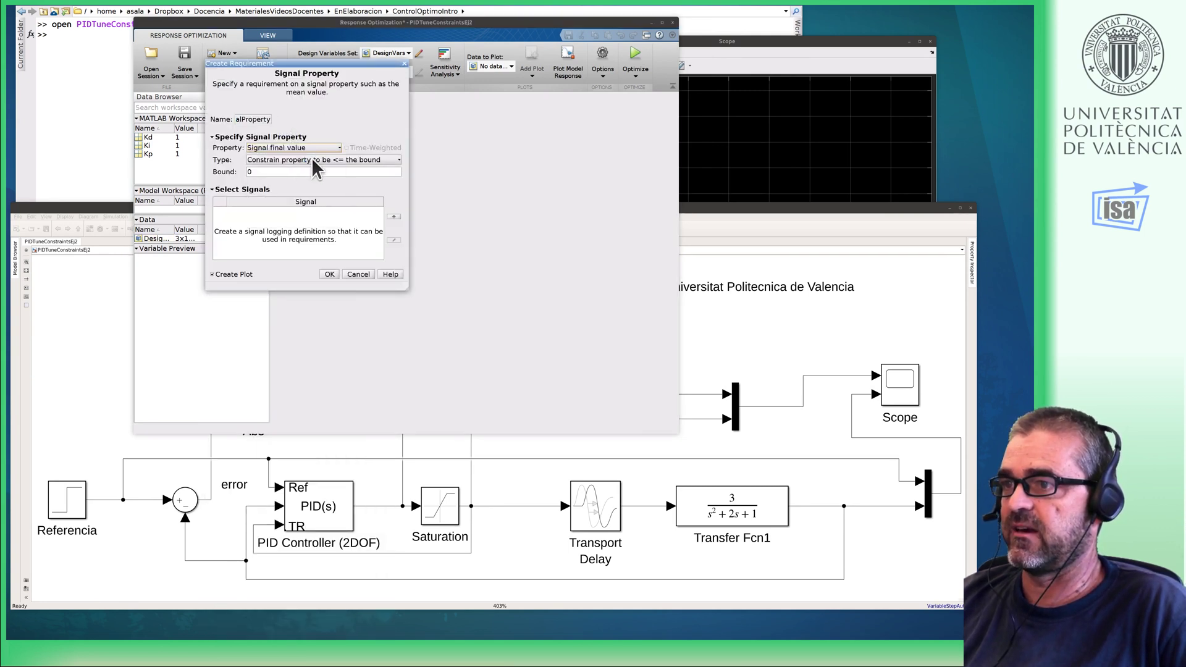
{"action": "left_click", "coordinate": [311, 159]}
{"action": "left_click", "coordinate": [295, 193]}
- Create the signal set Sig from the Integrator block's output for use in the requirement
{"action": "left_click", "coordinate": [394, 217]}
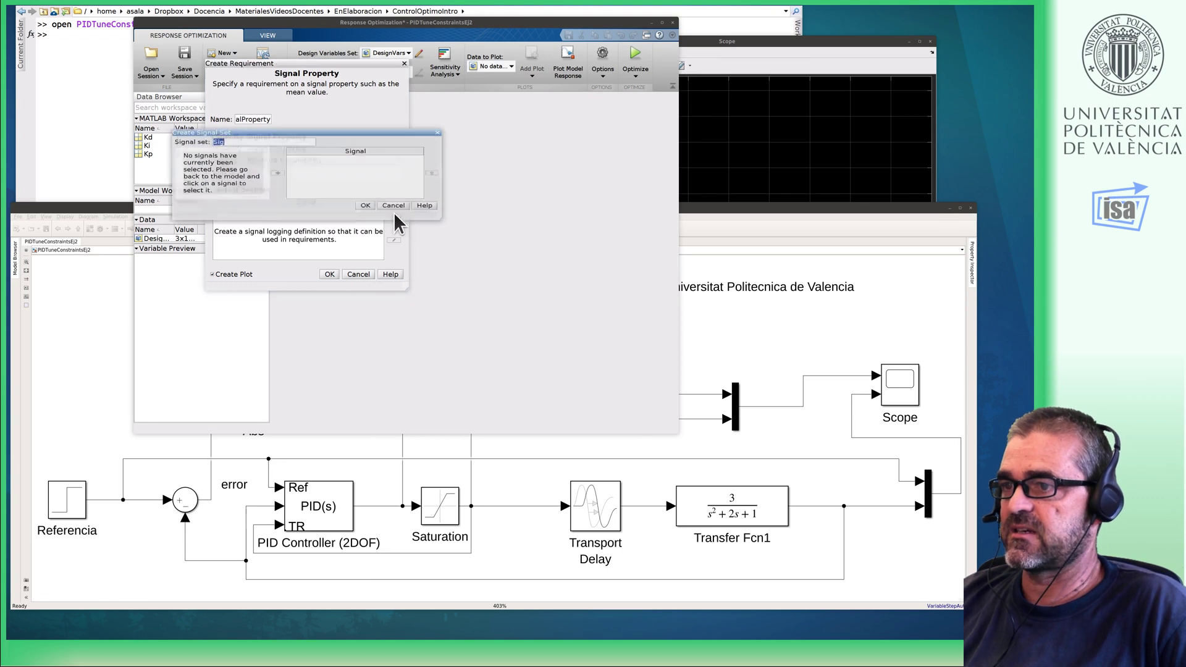
{"action": "left_click", "coordinate": [114, 380]}
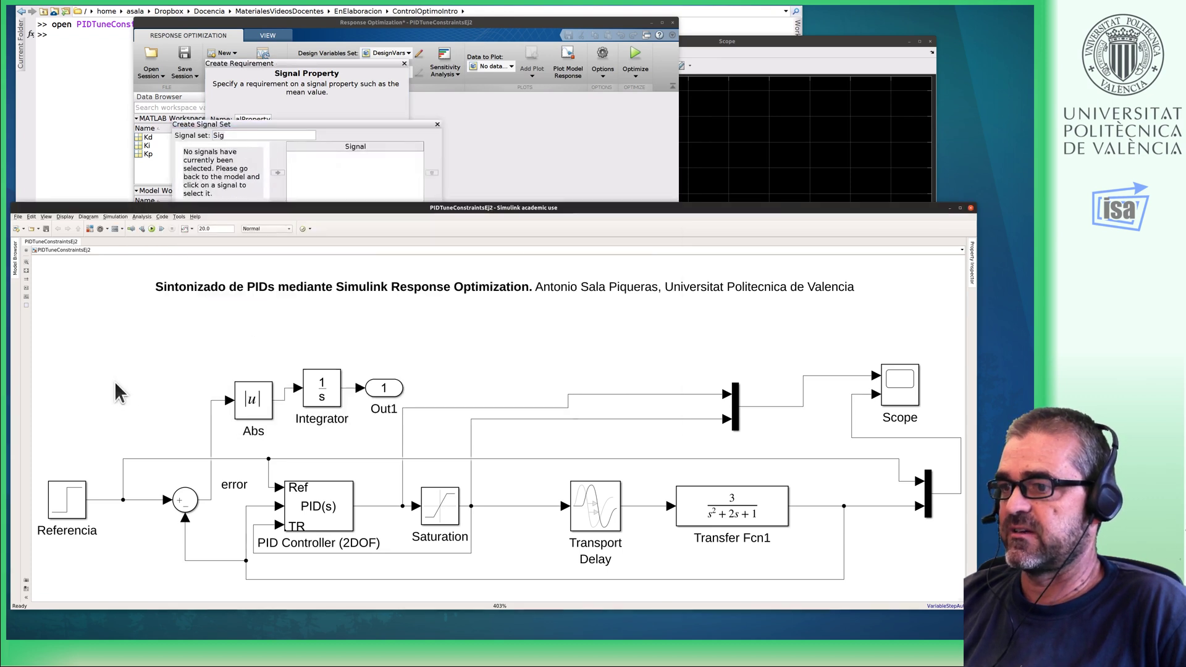
{"action": "left_click", "coordinate": [354, 388]}
{"action": "left_click", "coordinate": [241, 154]}
{"action": "left_click", "coordinate": [277, 172]}
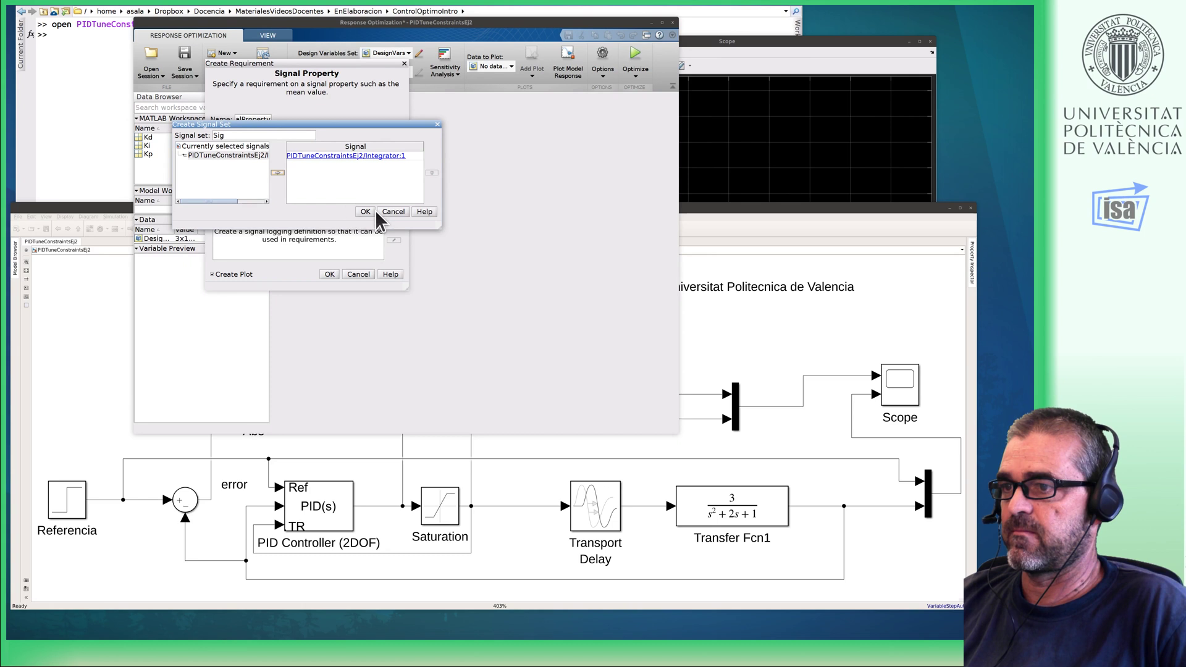
{"action": "left_click", "coordinate": [365, 212]}
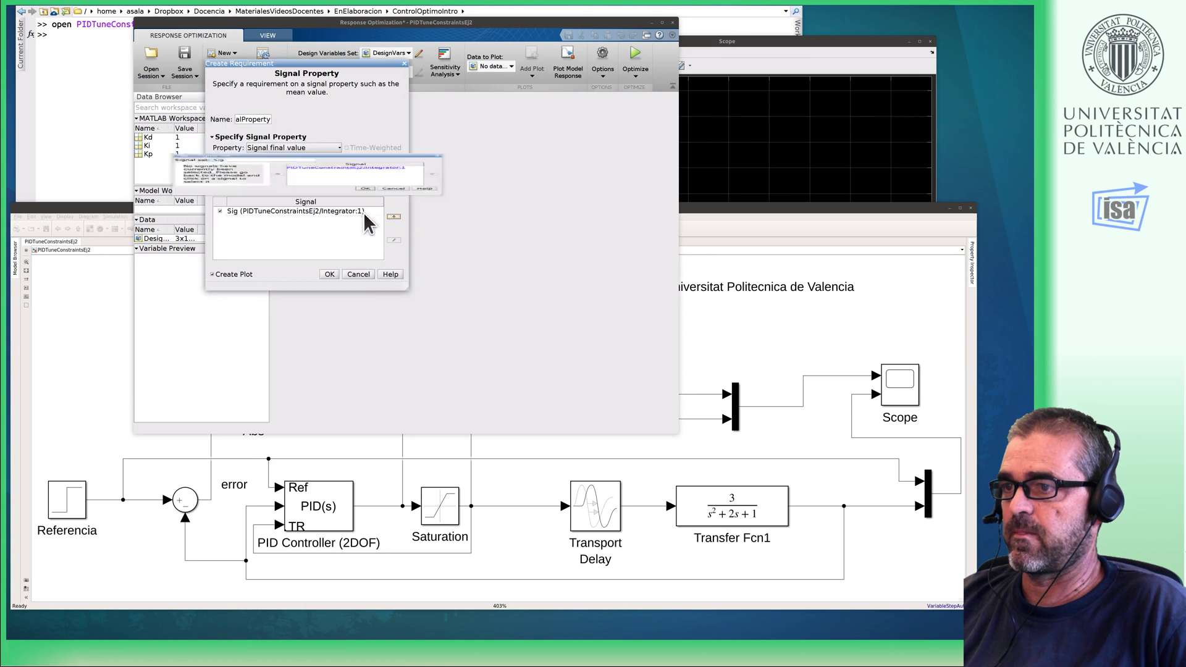
- Confirm the Signal Property requirement and run the optimization, with the progress report moved below the Scope plots and showing its requirement column
{"action": "left_click", "coordinate": [332, 274]}
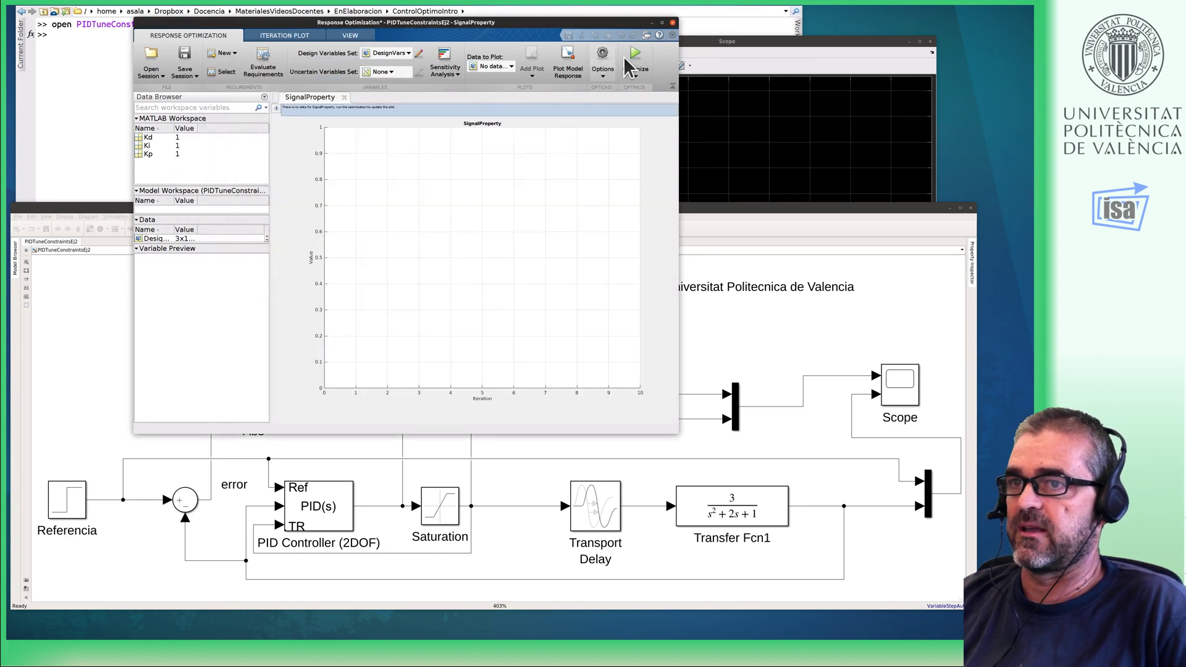
{"action": "left_click_drag", "start_coordinate": [572, 24], "coordinate": [448, 30]}
{"action": "left_click", "coordinate": [507, 59]}
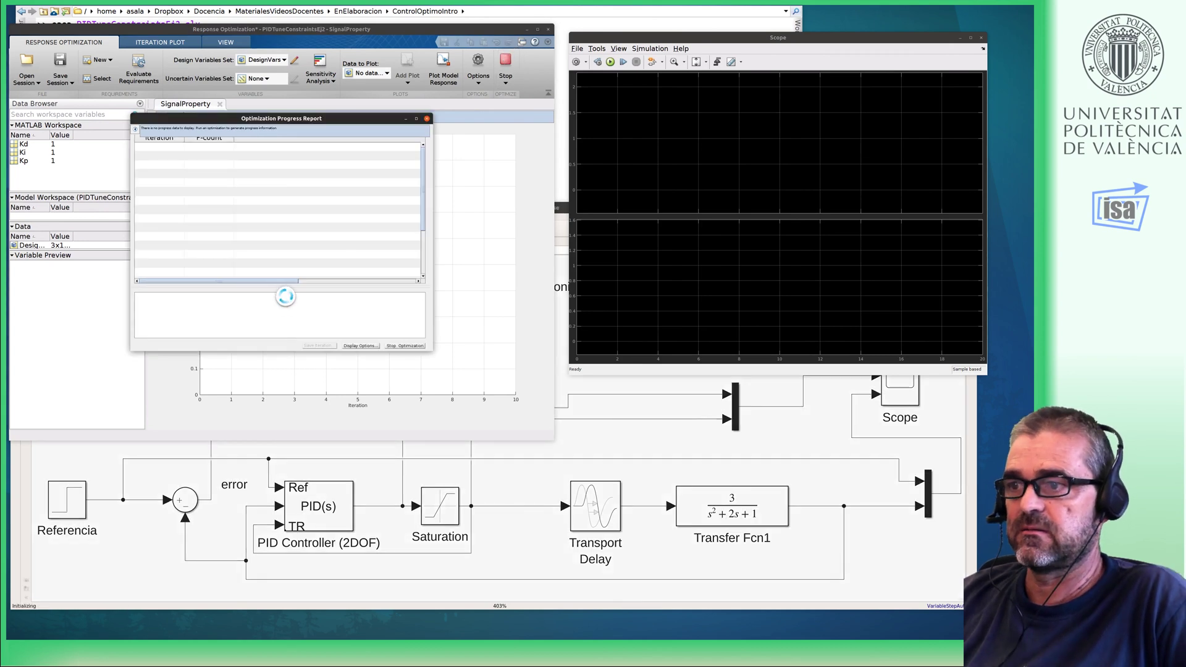
{"action": "left_click_drag", "start_coordinate": [306, 118], "coordinate": [756, 354]}
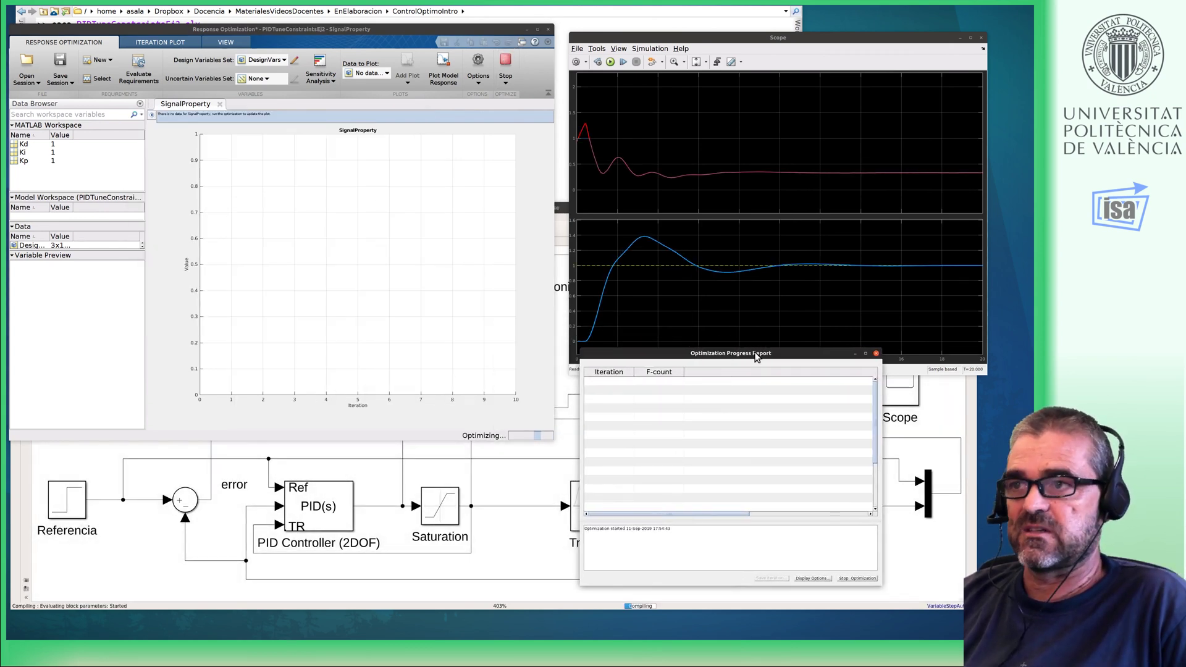
{"action": "left_click_drag", "start_coordinate": [717, 512], "coordinate": [878, 513]}
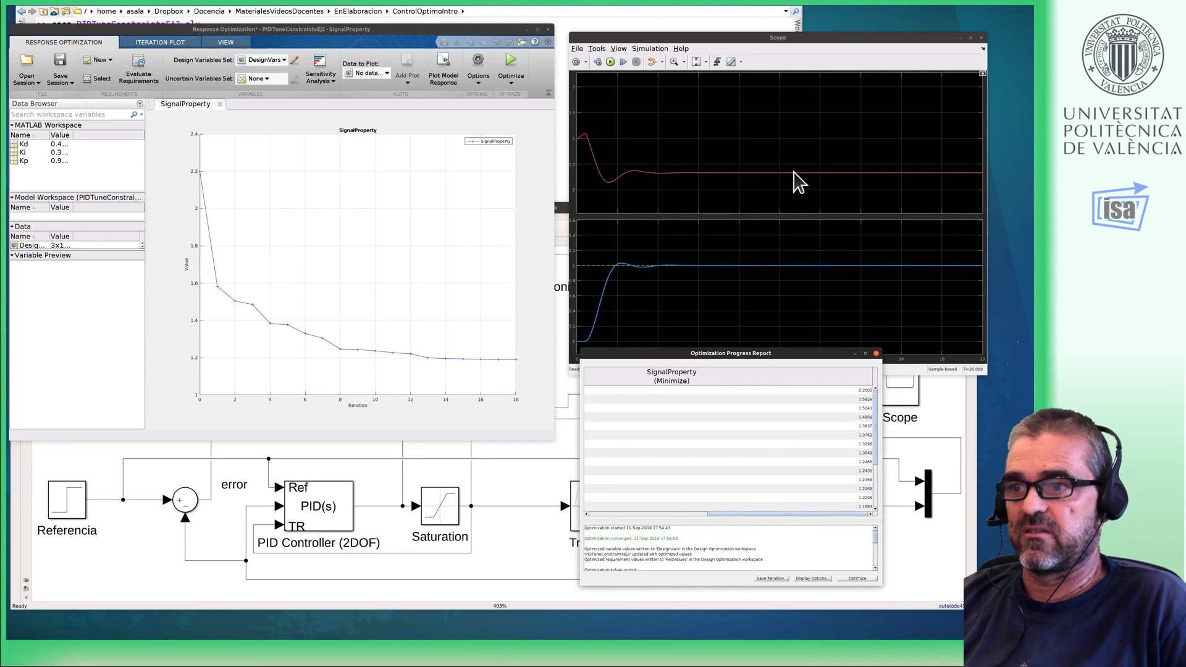
- Examine the control loop diagram and the Scope responses obtained with the optimized gains
{"action": "left_click", "coordinate": [536, 492]}
{"action": "left_click", "coordinate": [502, 370]}
{"action": "left_click", "coordinate": [410, 450]}
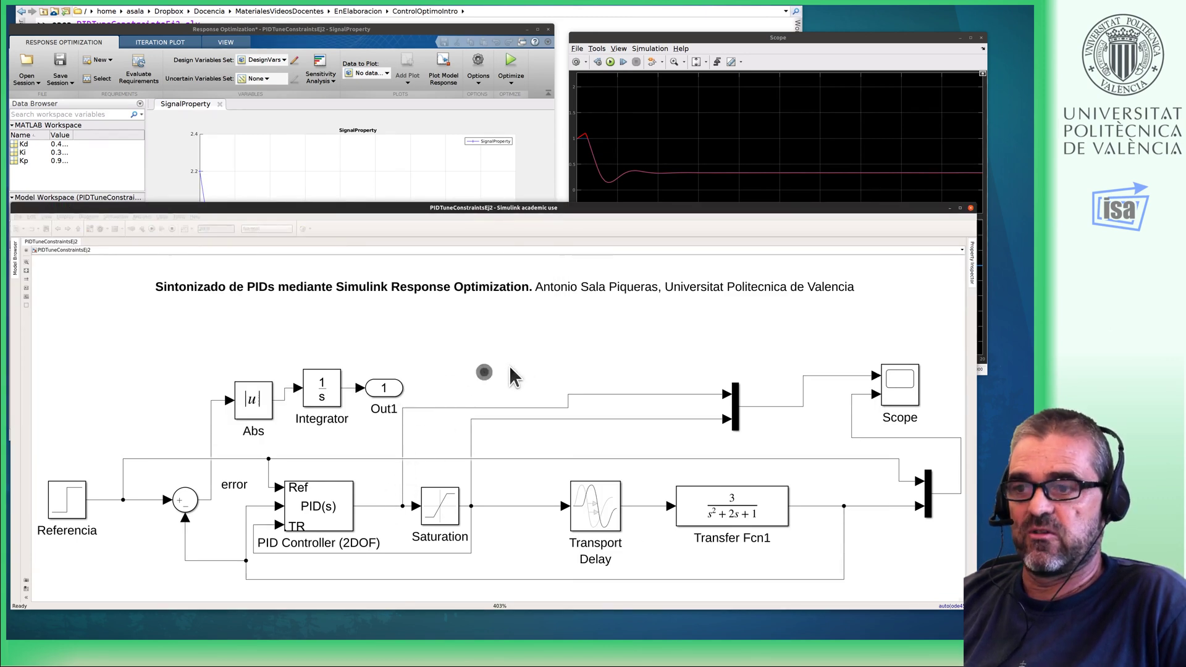
{"action": "left_click", "coordinate": [535, 377]}
{"action": "left_click", "coordinate": [560, 365]}
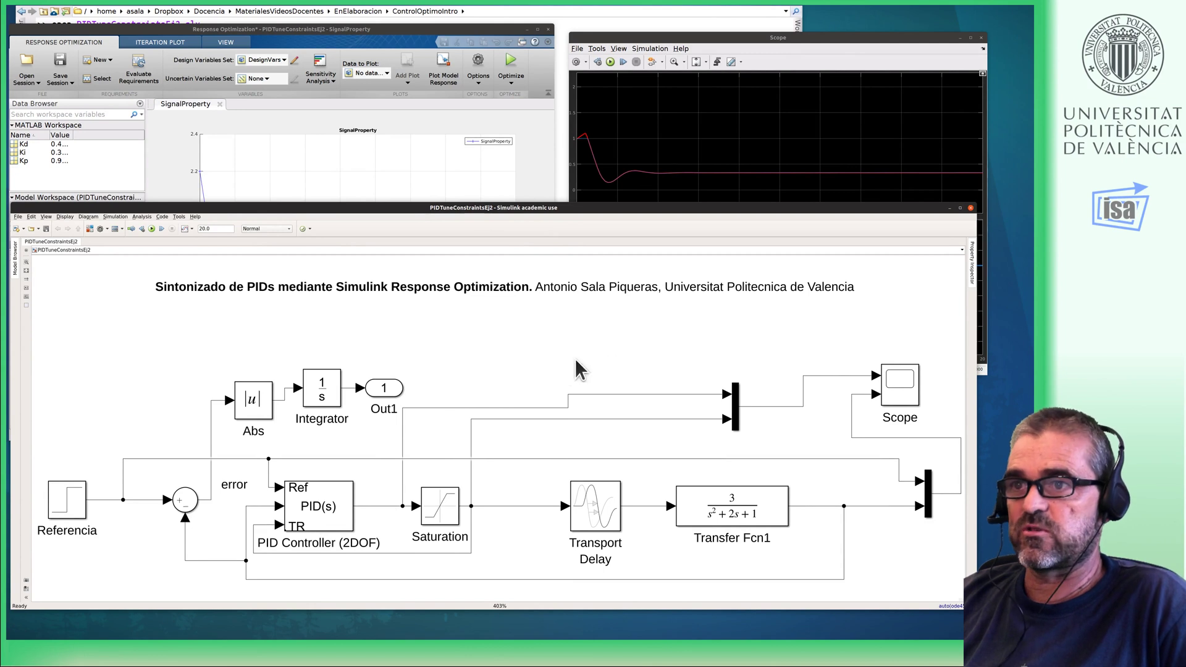
{"action": "left_click", "coordinate": [753, 49]}
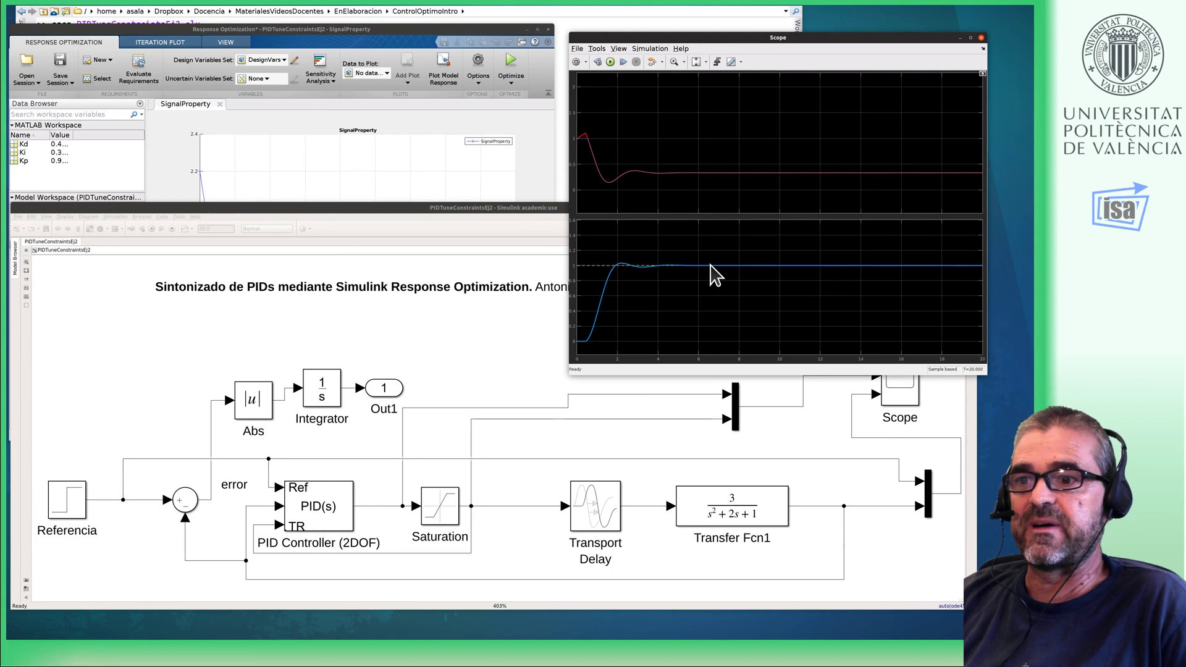
{"action": "left_click", "coordinate": [780, 581]}
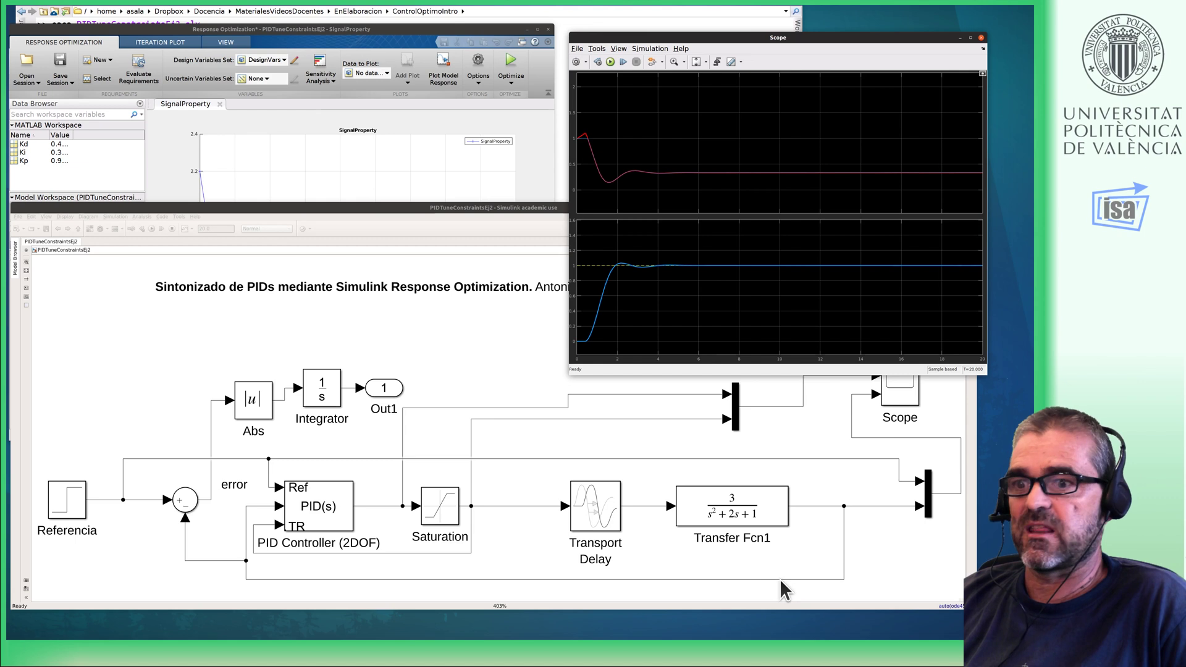
{"action": "left_click", "coordinate": [392, 503]}
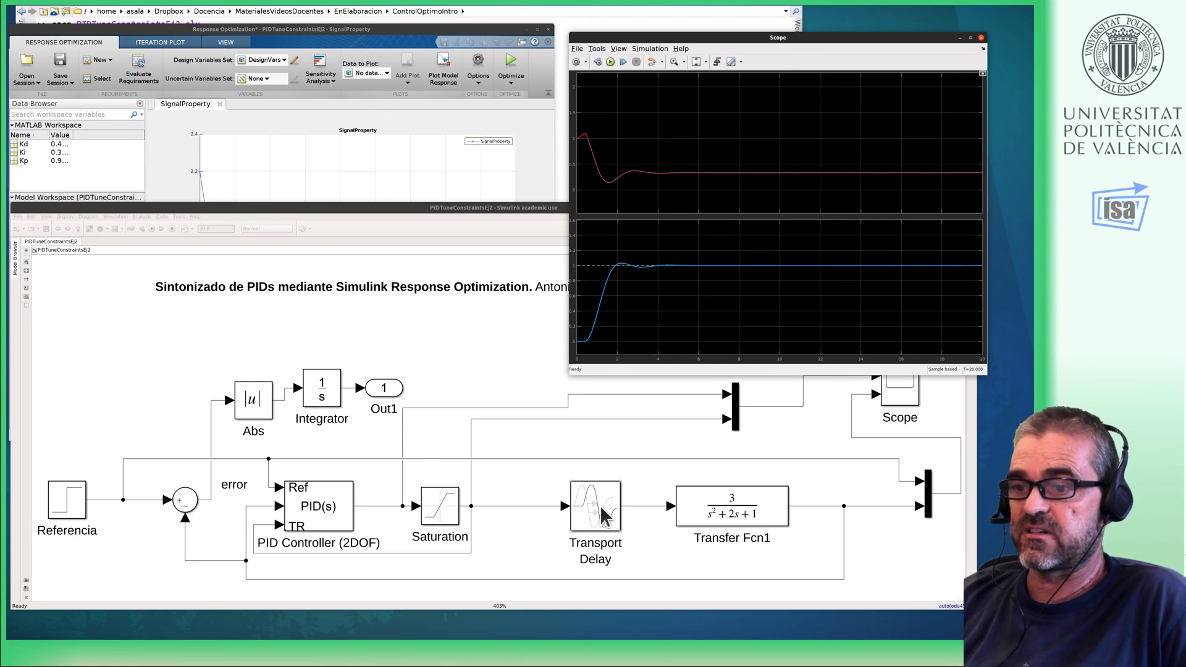
{"action": "left_click", "coordinate": [611, 581]}
{"action": "left_click", "coordinate": [617, 580]}
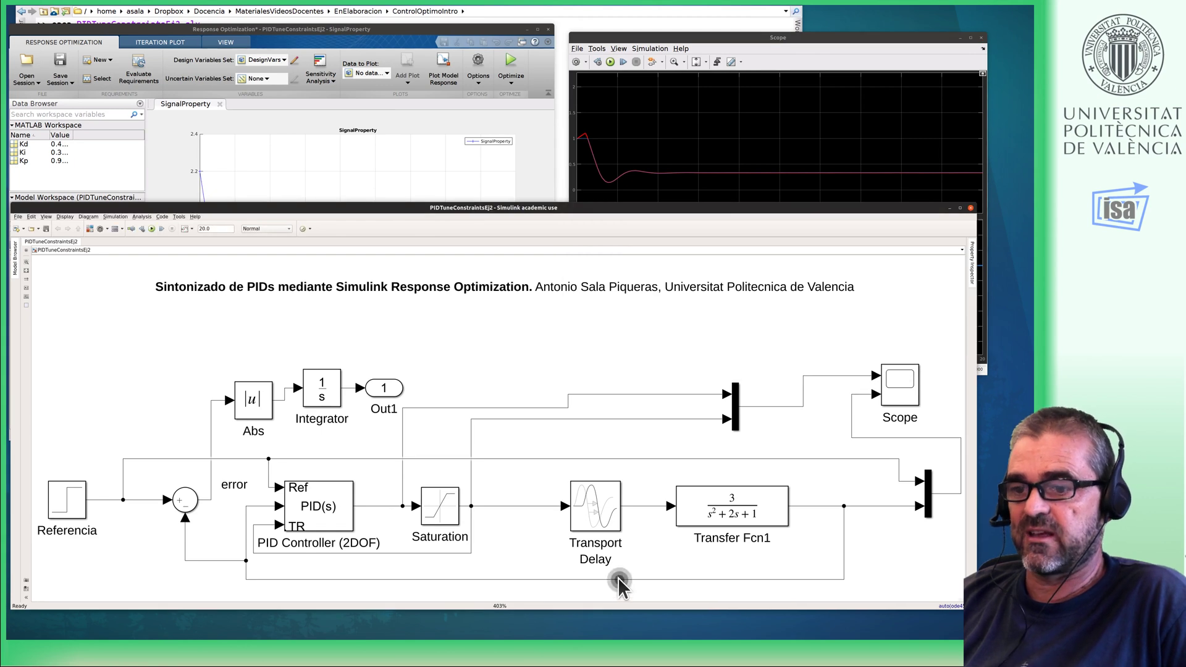
{"action": "left_click", "coordinate": [376, 503]}
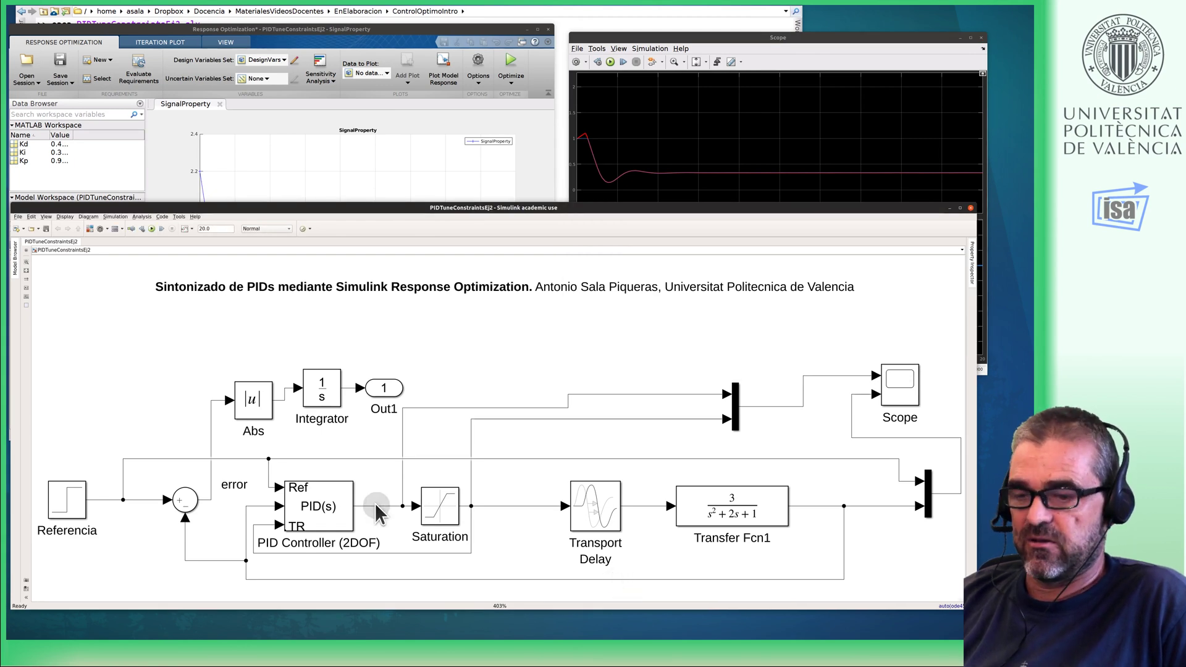
- Enable the use of exact delays in the linearization options of Response Optimization and confirm
{"action": "left_click", "coordinate": [392, 31]}
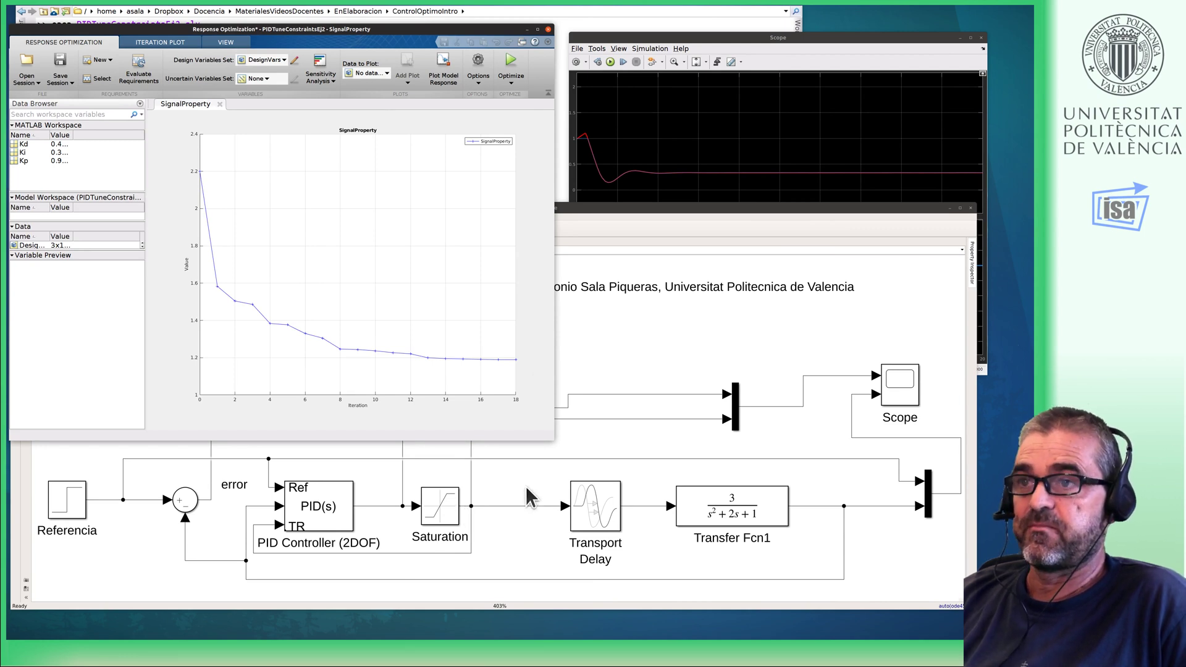
{"action": "left_click", "coordinate": [478, 82]}
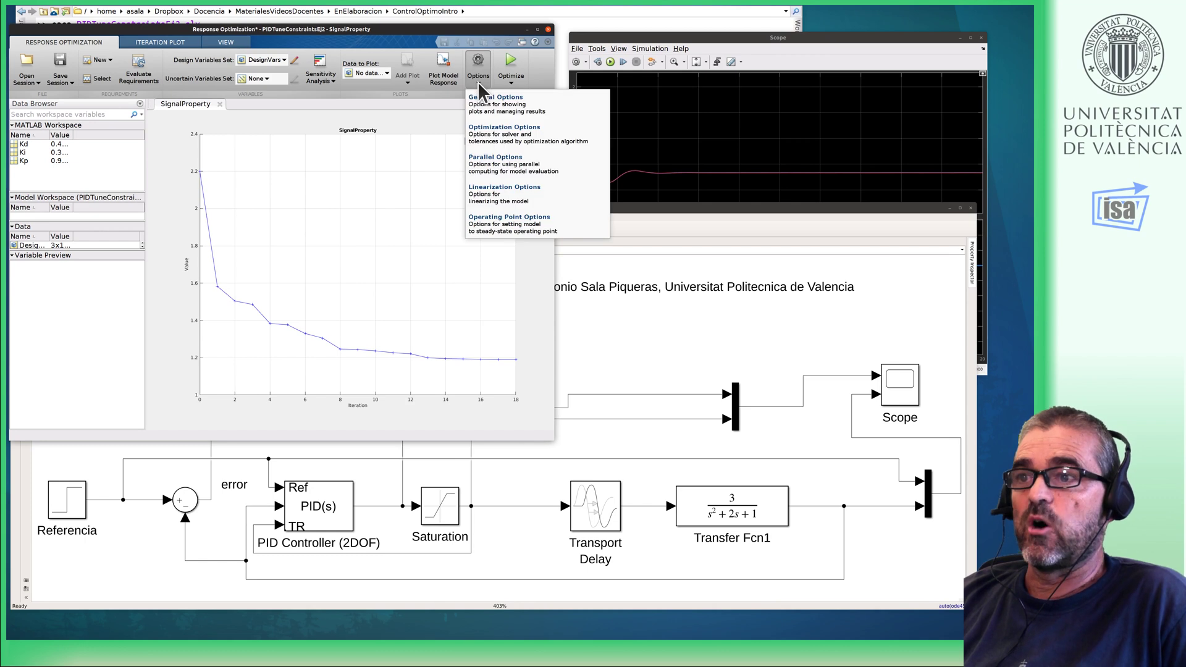
{"action": "left_click", "coordinate": [511, 189]}
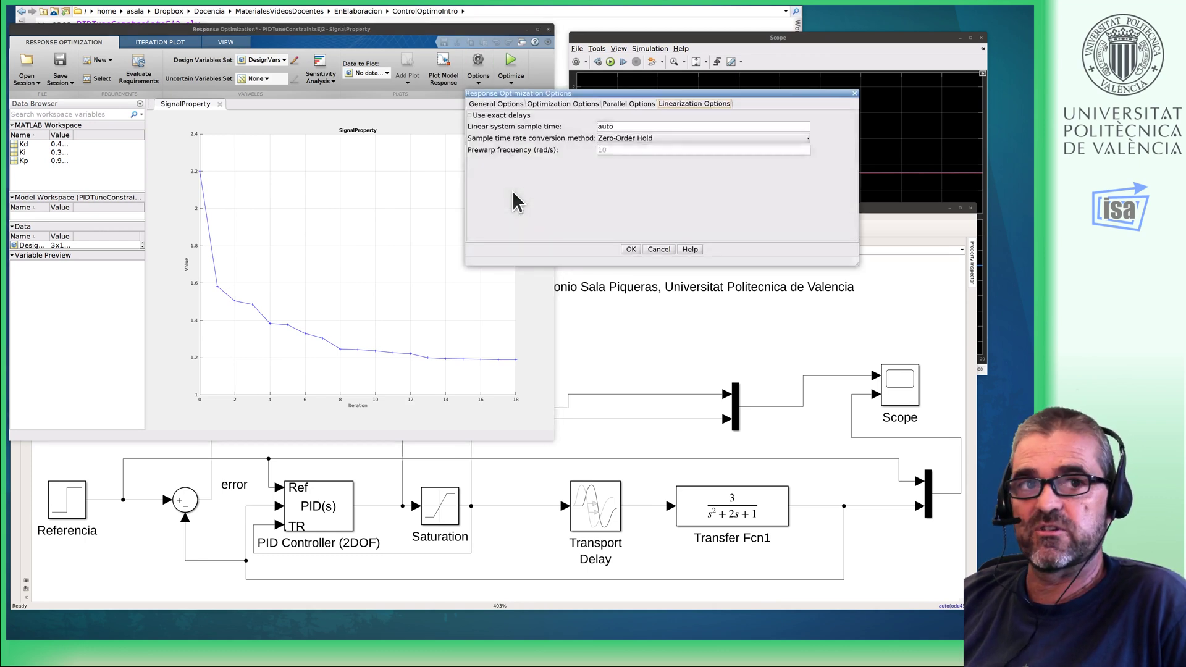
{"action": "left_click", "coordinate": [519, 115]}
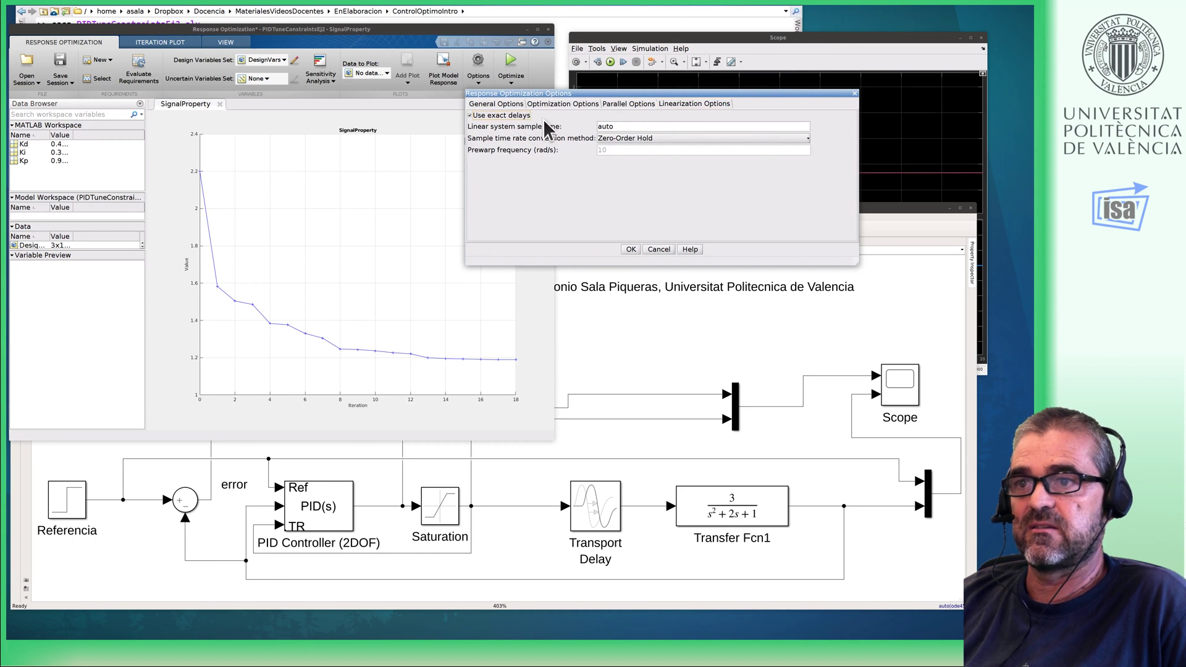
{"action": "left_click", "coordinate": [631, 249]}
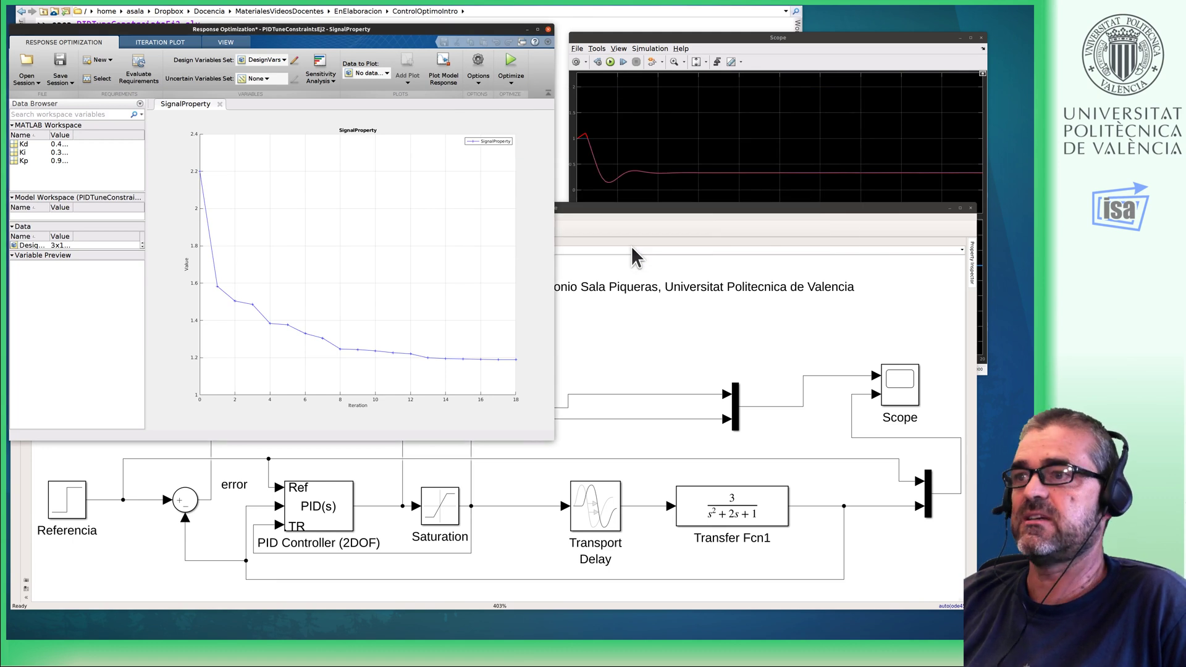
- Start a new Bode Magnitude requirement and enlarge its dialog so the bound table columns are readable
{"action": "left_click", "coordinate": [107, 62]}
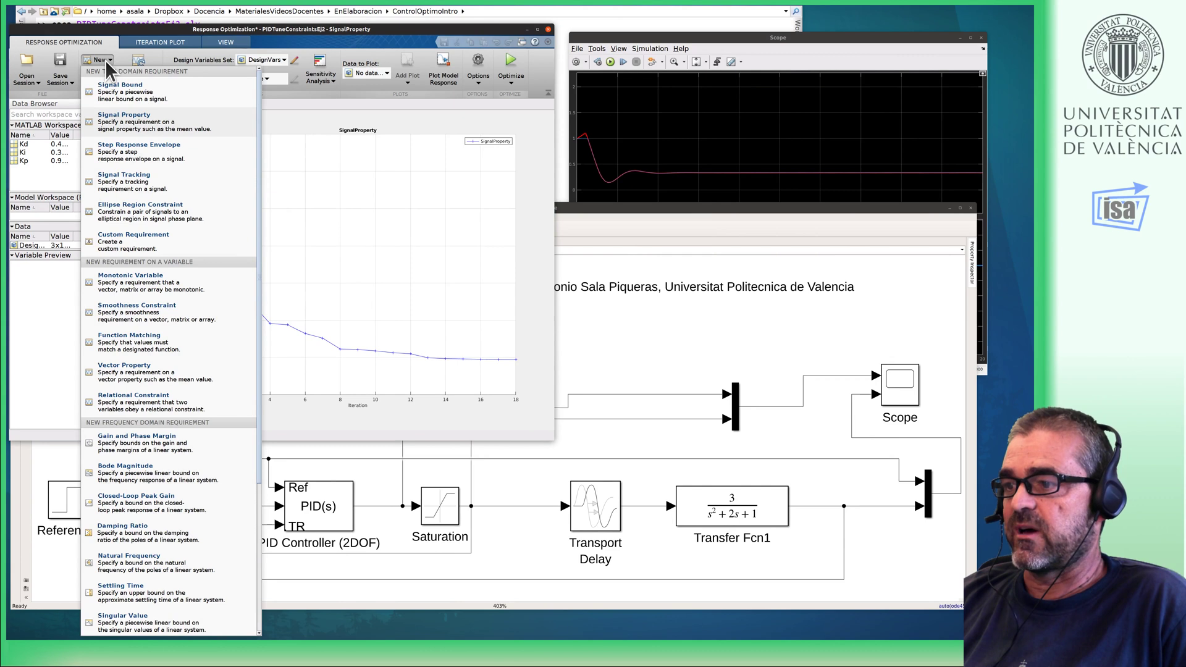
{"action": "left_click", "coordinate": [178, 466]}
{"action": "left_click", "coordinate": [380, 321]}
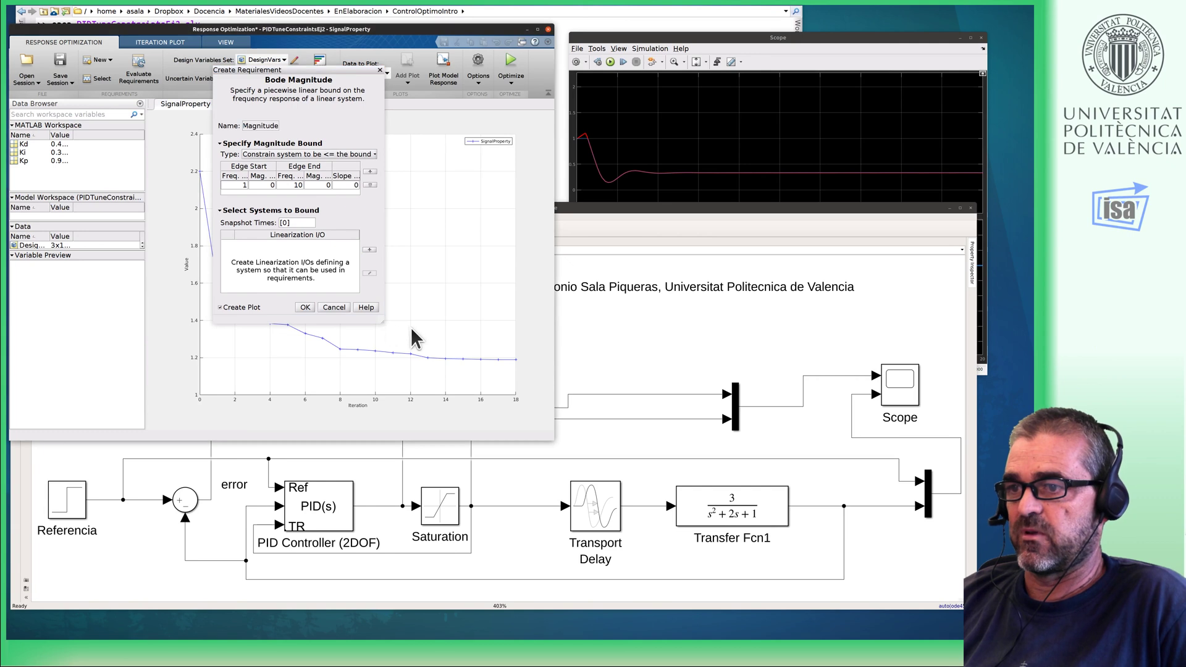
{"action": "left_click_drag", "start_coordinate": [381, 320], "coordinate": [566, 363]}
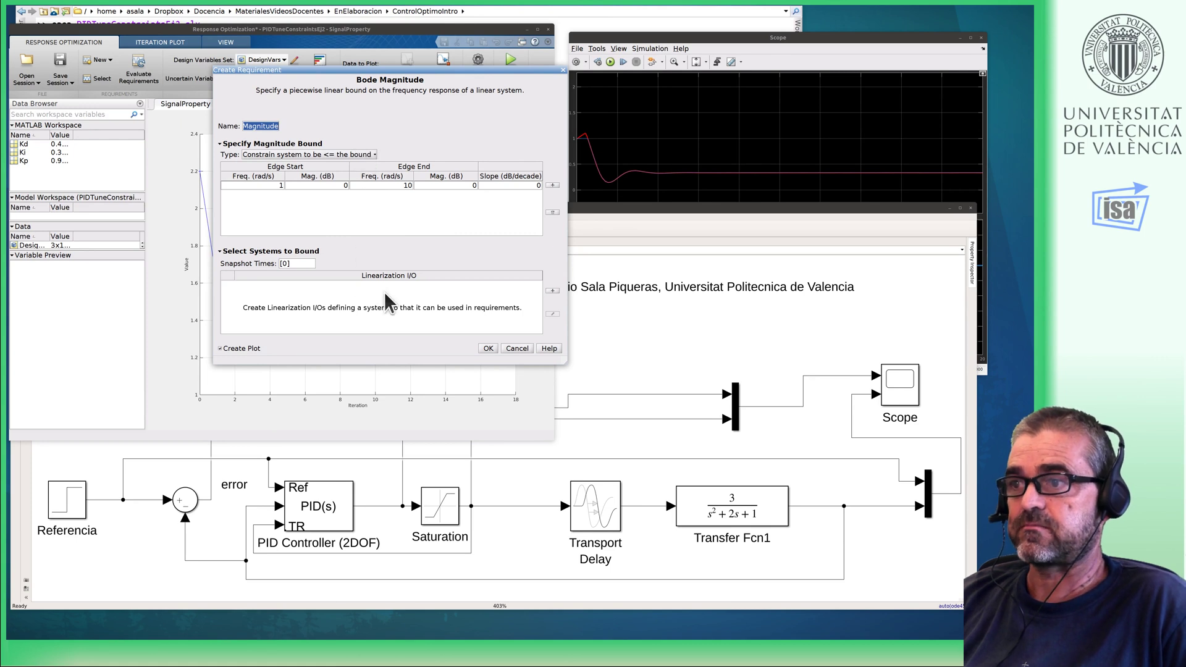
{"action": "left_click", "coordinate": [407, 308]}
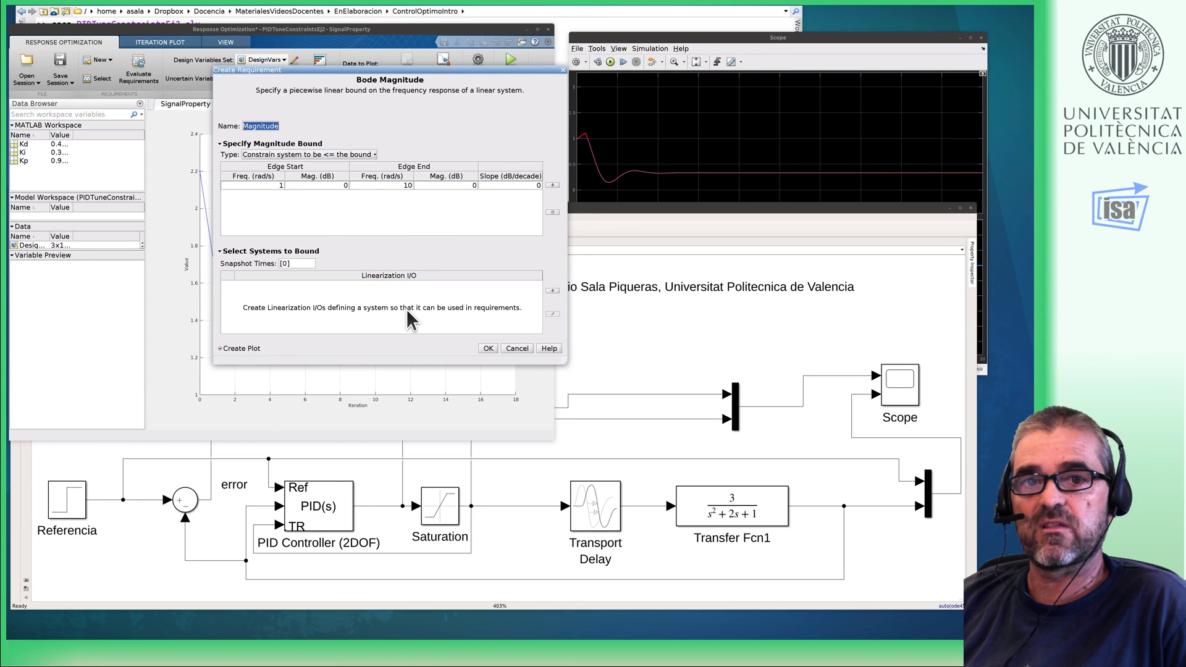
{"action": "left_click", "coordinate": [344, 178]}
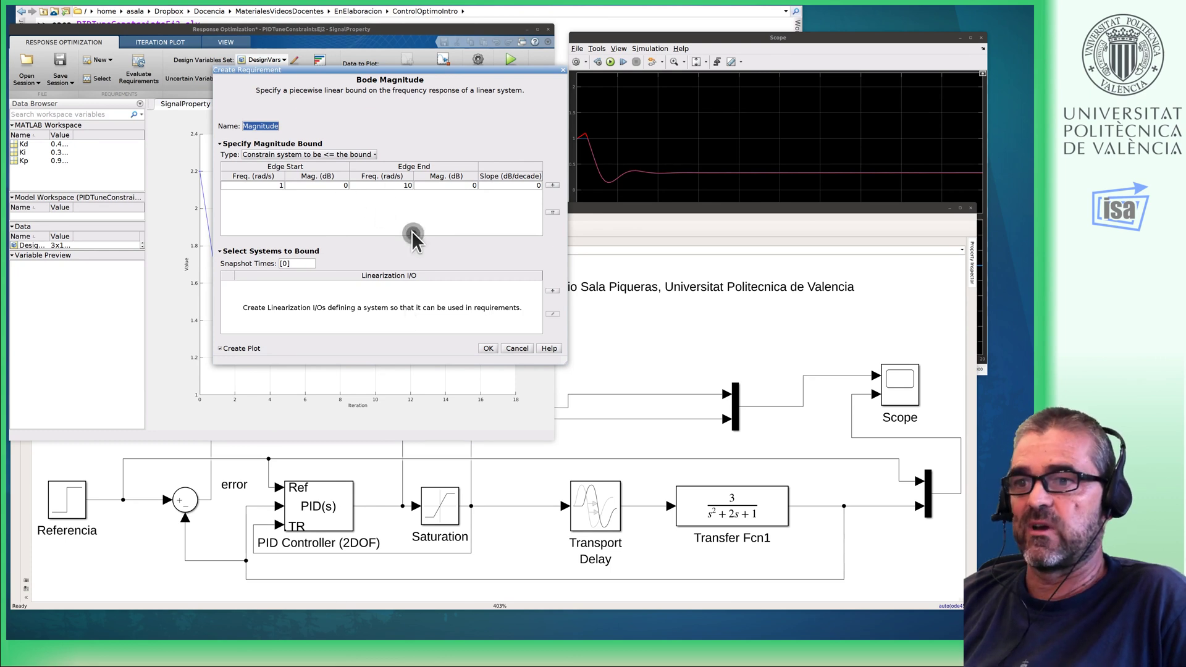
- Start a linearization I/O set and add the output signals of the PID Controller (2DOF) and Transfer Fcn1 blocks to it
{"action": "left_click", "coordinate": [553, 290]}
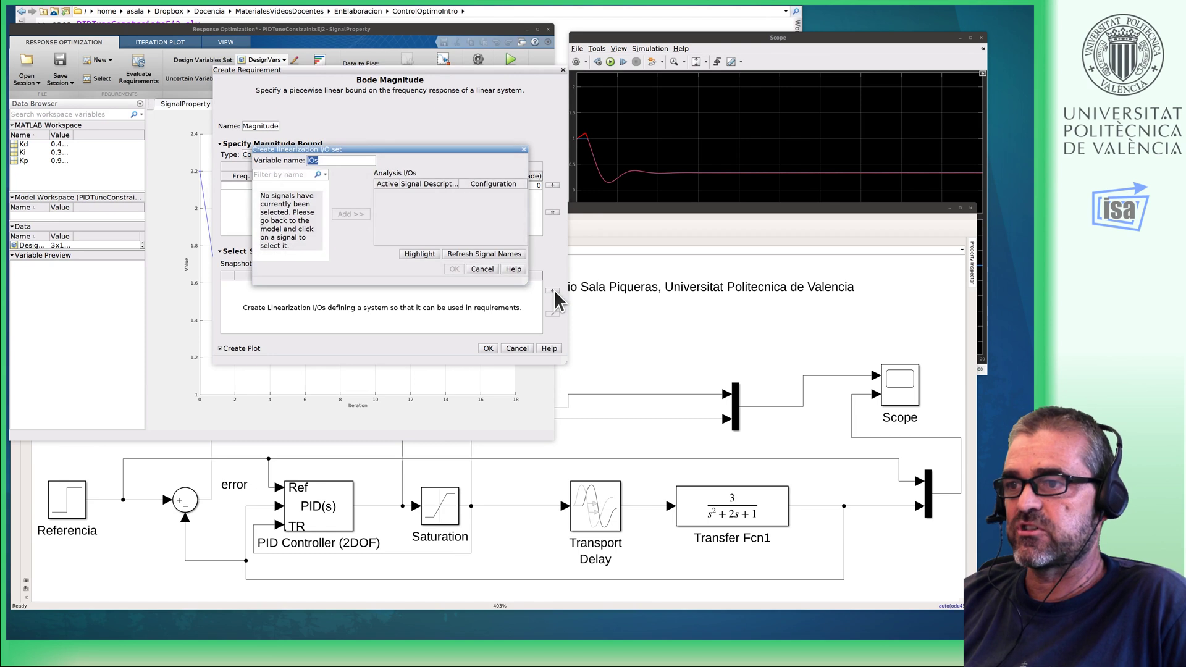
{"action": "left_click", "coordinate": [509, 578]}
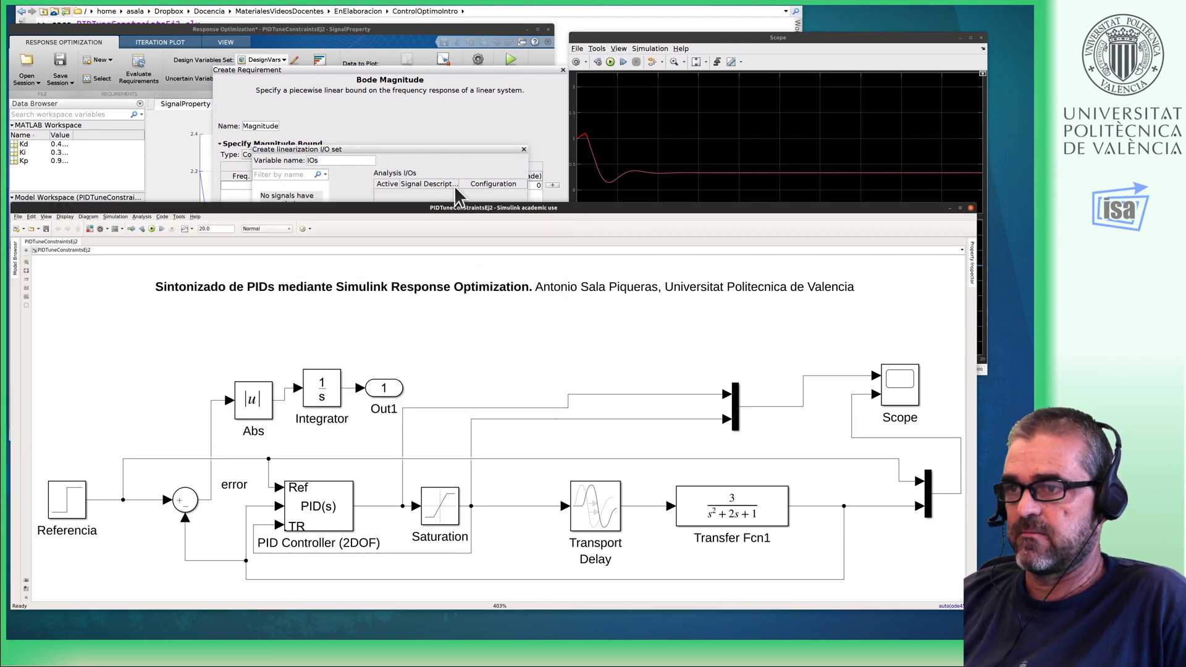
{"action": "left_click", "coordinate": [511, 579]}
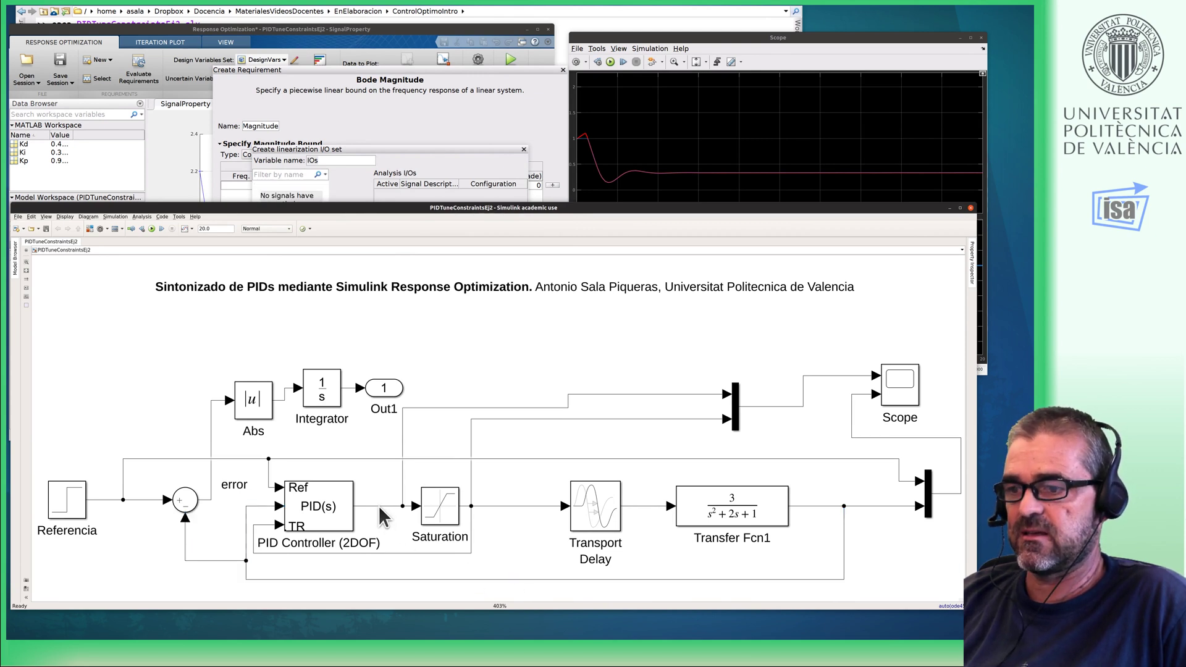
{"action": "left_click", "coordinate": [404, 468], "text": "shift"}
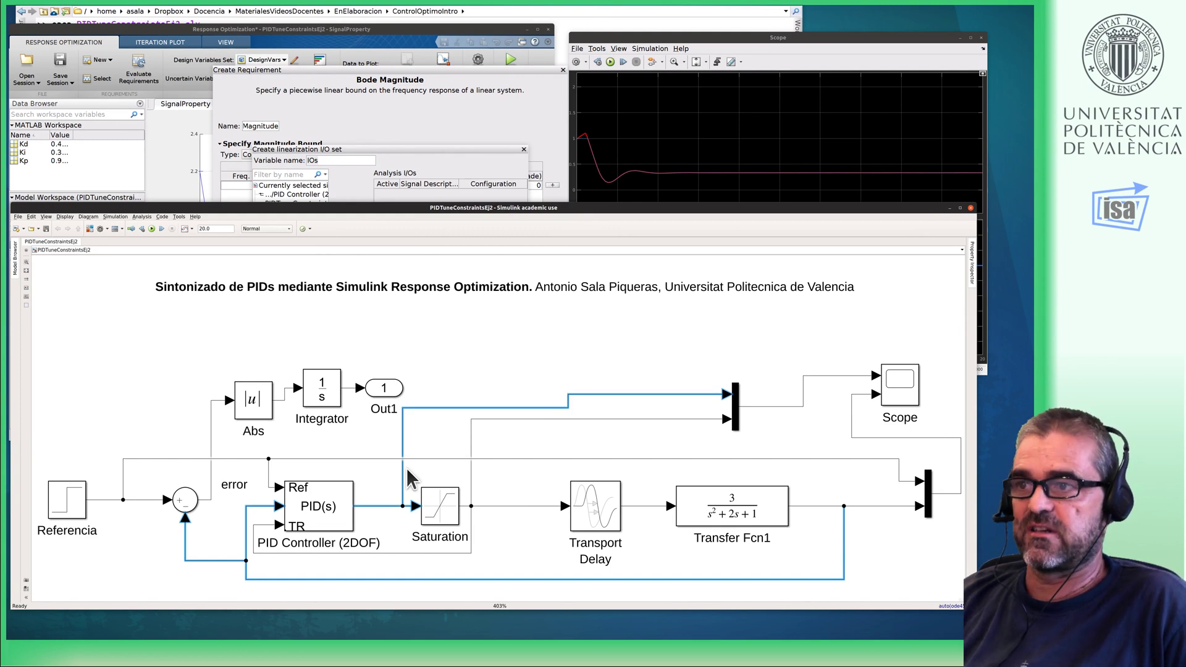
{"action": "left_click", "coordinate": [406, 148]}
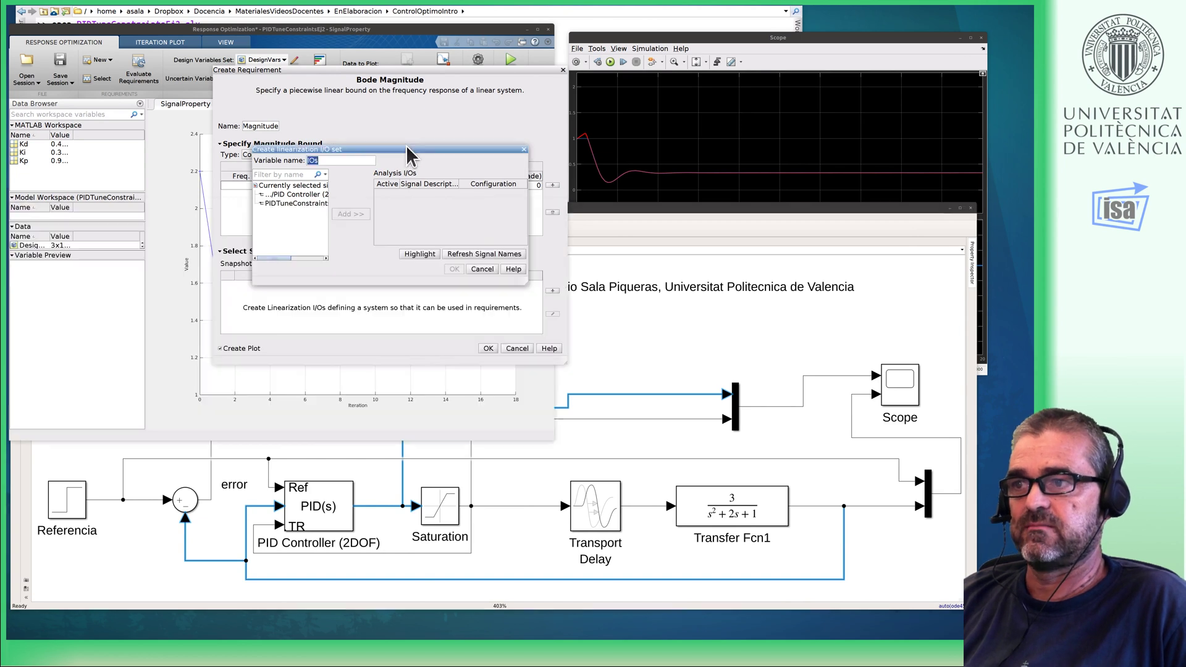
{"action": "left_click", "coordinate": [295, 194]}
{"action": "left_click", "coordinate": [297, 203], "text": "shift"}
{"action": "left_click", "coordinate": [349, 214]}
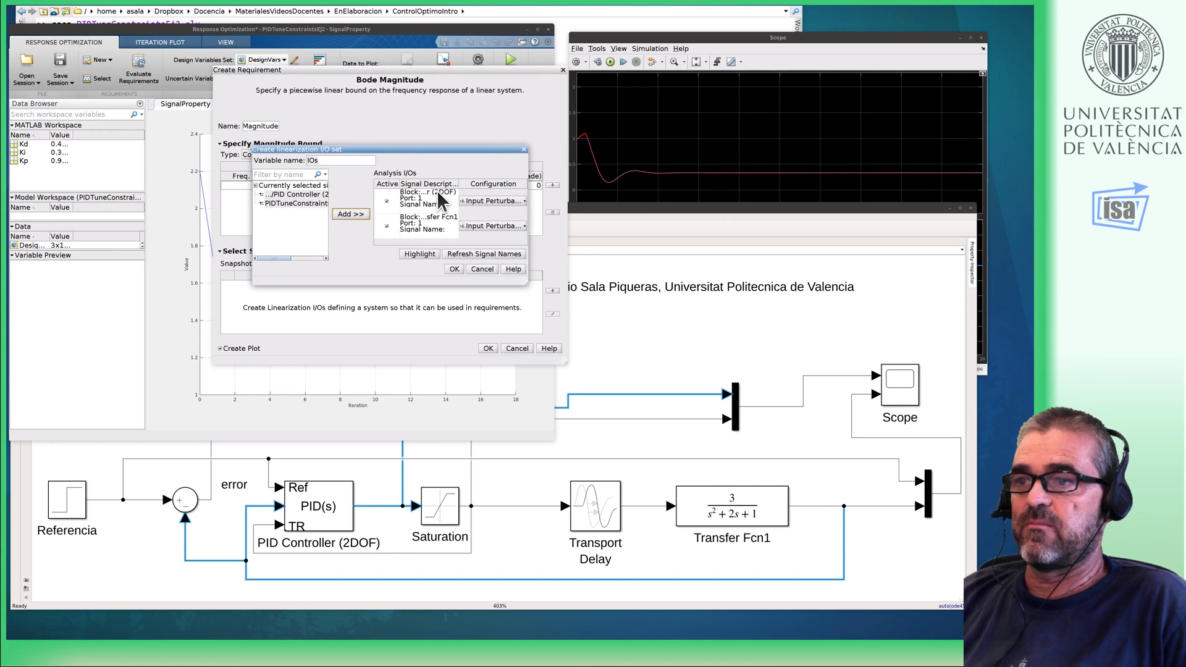
- Configure the PID Controller signal as Output Measurement, leave Transfer Fcn1 as Input Perturbation, and confirm the I/O set
{"action": "left_click", "coordinate": [494, 201]}
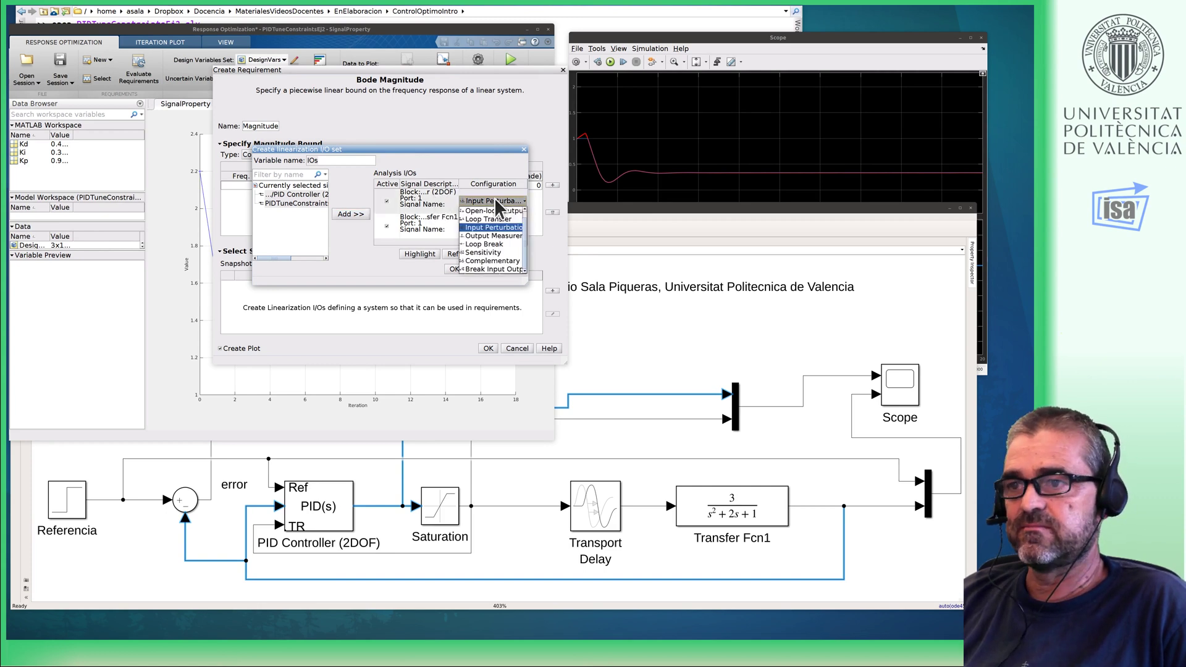
{"action": "left_click", "coordinate": [501, 236]}
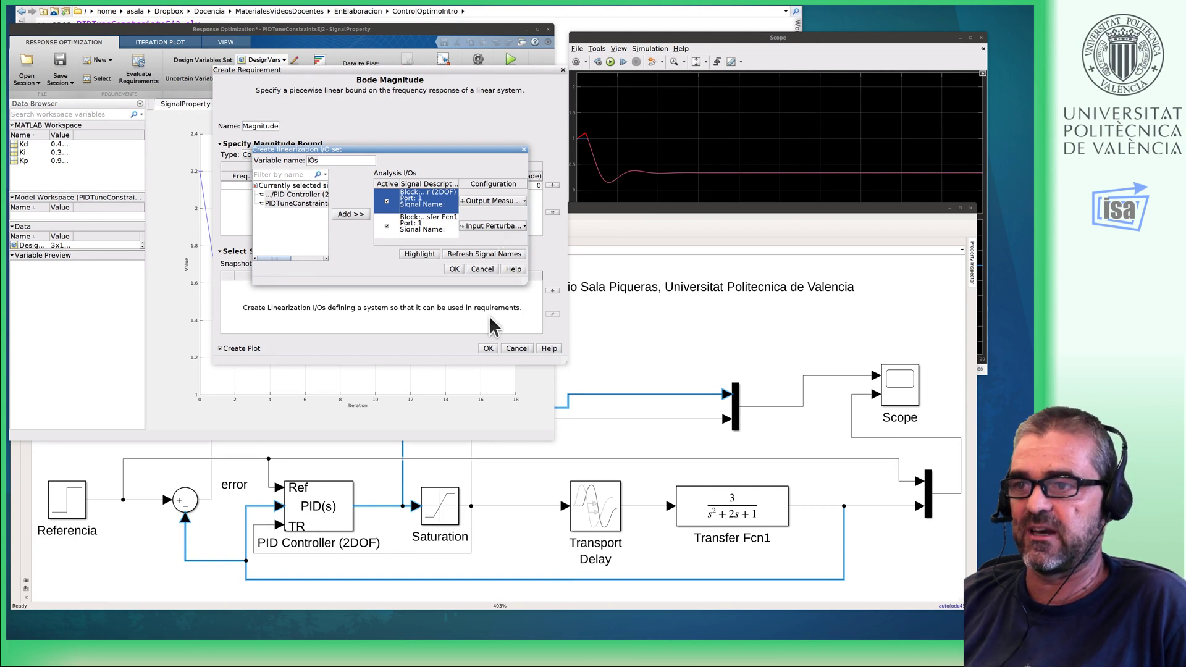
{"action": "left_click", "coordinate": [443, 225]}
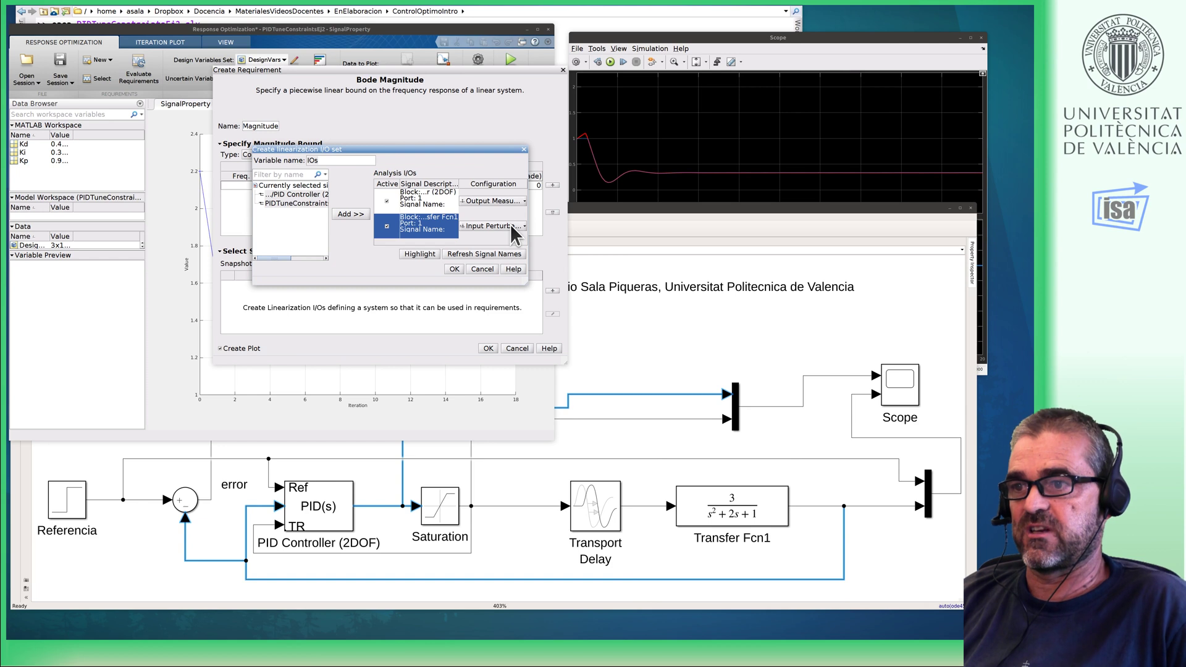
{"action": "left_click", "coordinate": [455, 268]}
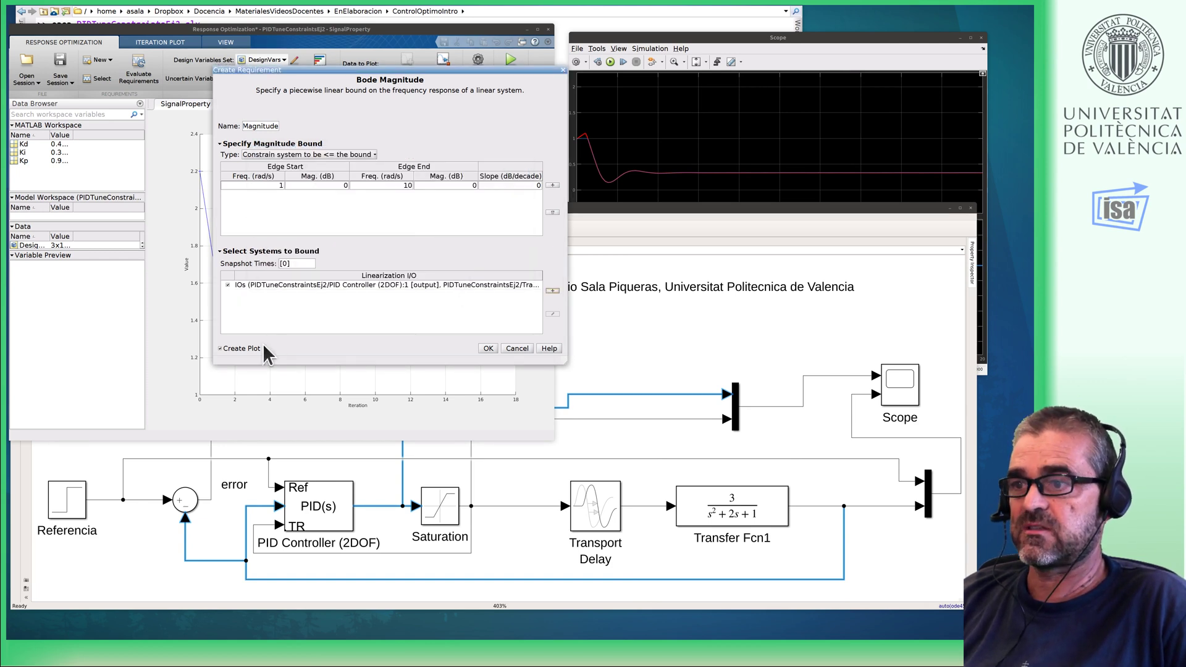
- Create the Bode Magnitude requirement with its plot and evaluate the requirements for the current gains
{"action": "left_click", "coordinate": [483, 346]}
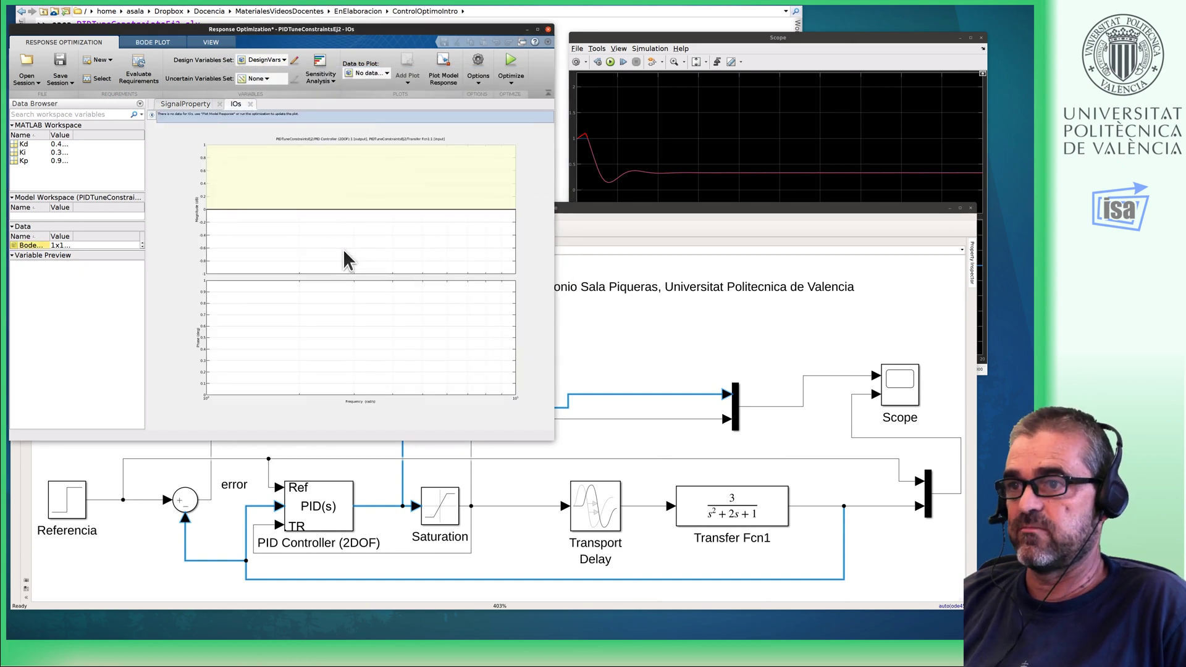
{"action": "left_click", "coordinate": [695, 44]}
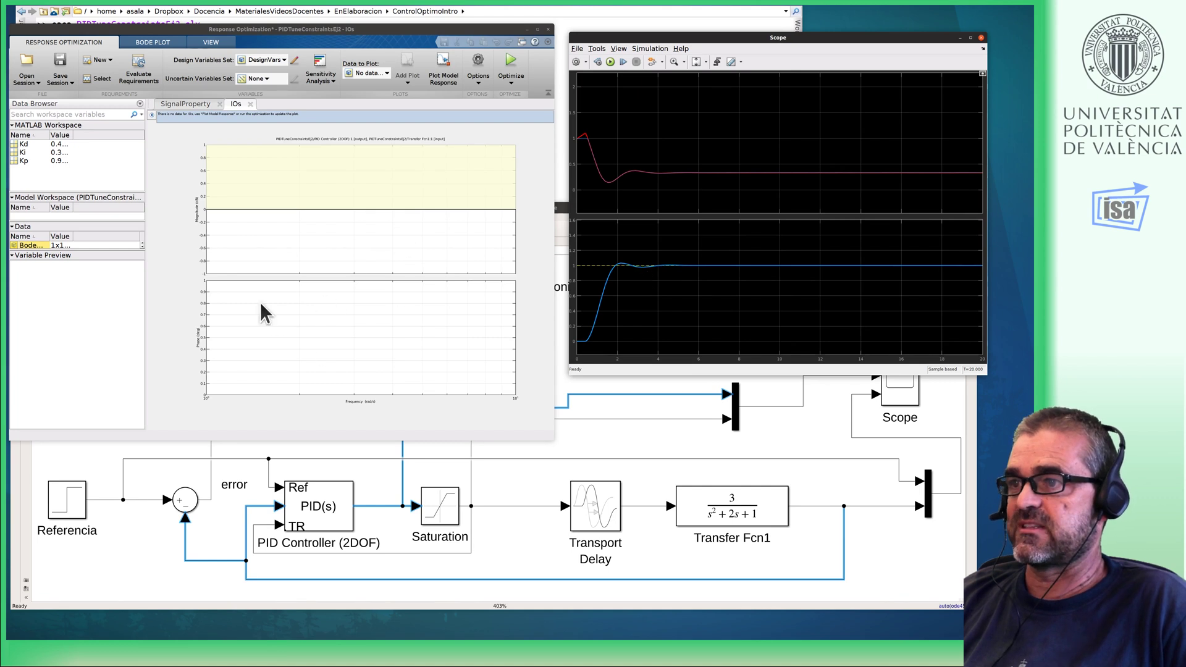
{"action": "left_click", "coordinate": [139, 64]}
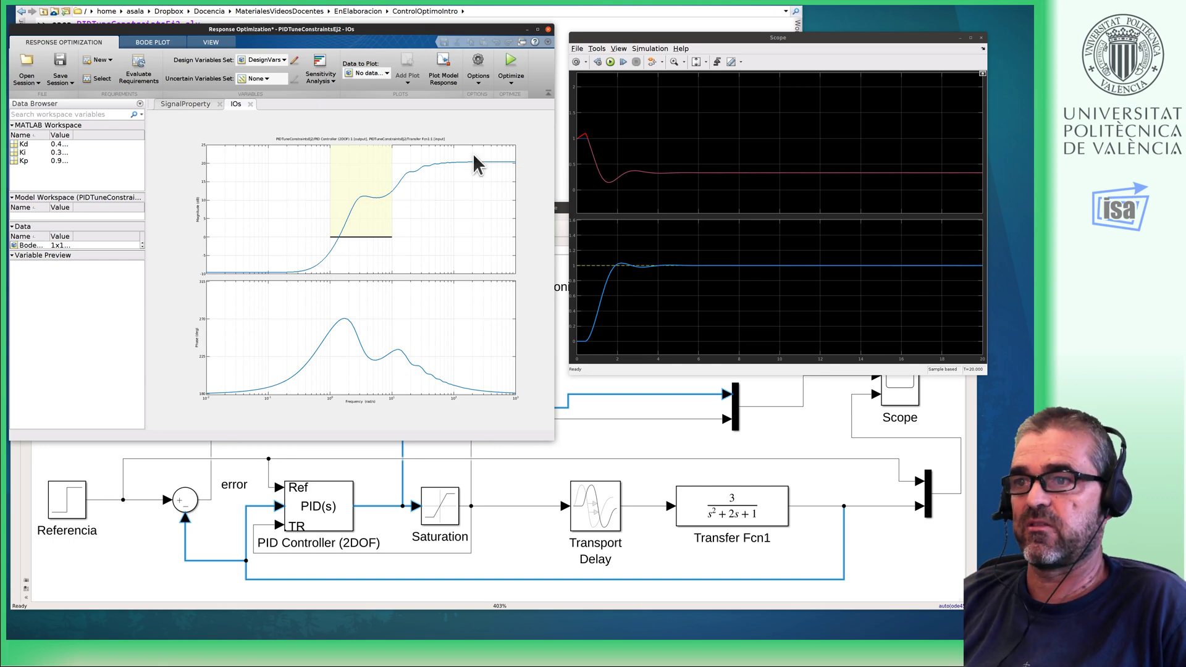
- Inspect the filter coefficient (N) in the PID Controller (2DOF) block parameters and close the dialog without changing any values
{"action": "double_click", "coordinate": [346, 502]}
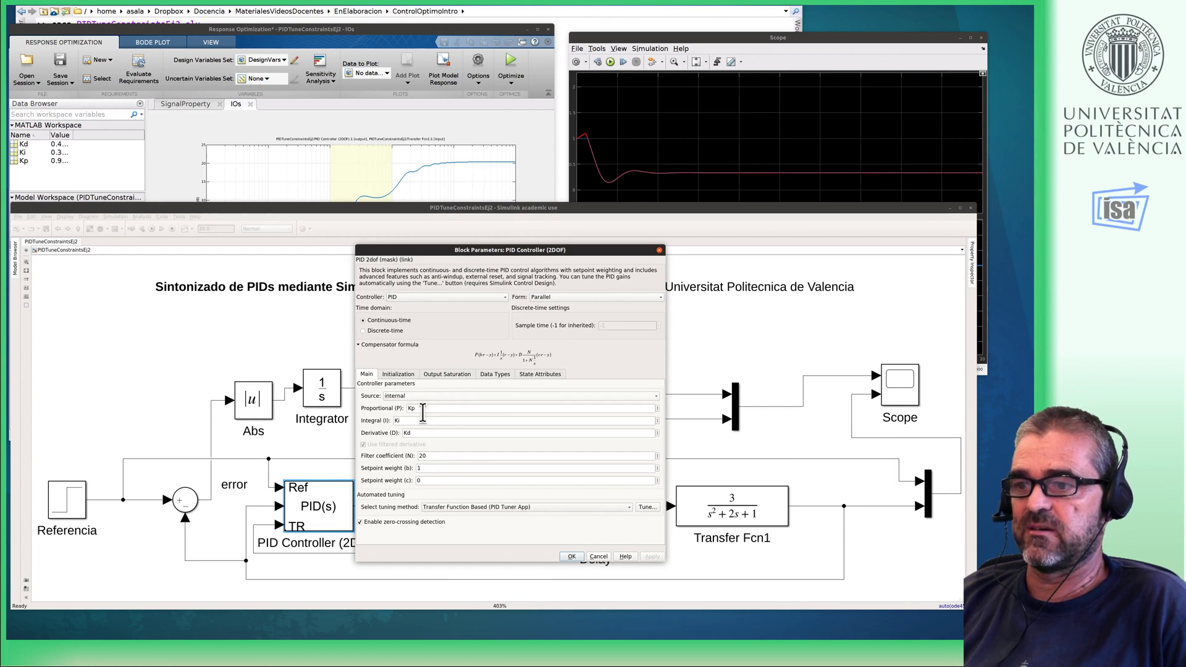
{"action": "left_click", "coordinate": [420, 456]}
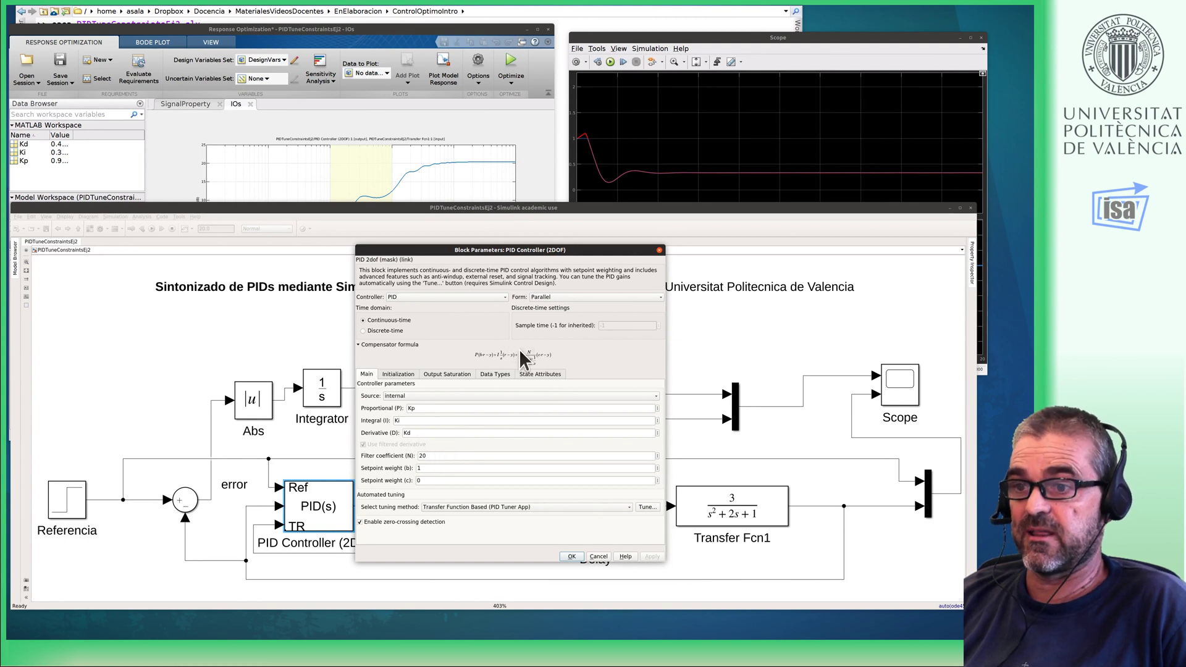
{"action": "left_click", "coordinate": [424, 455]}
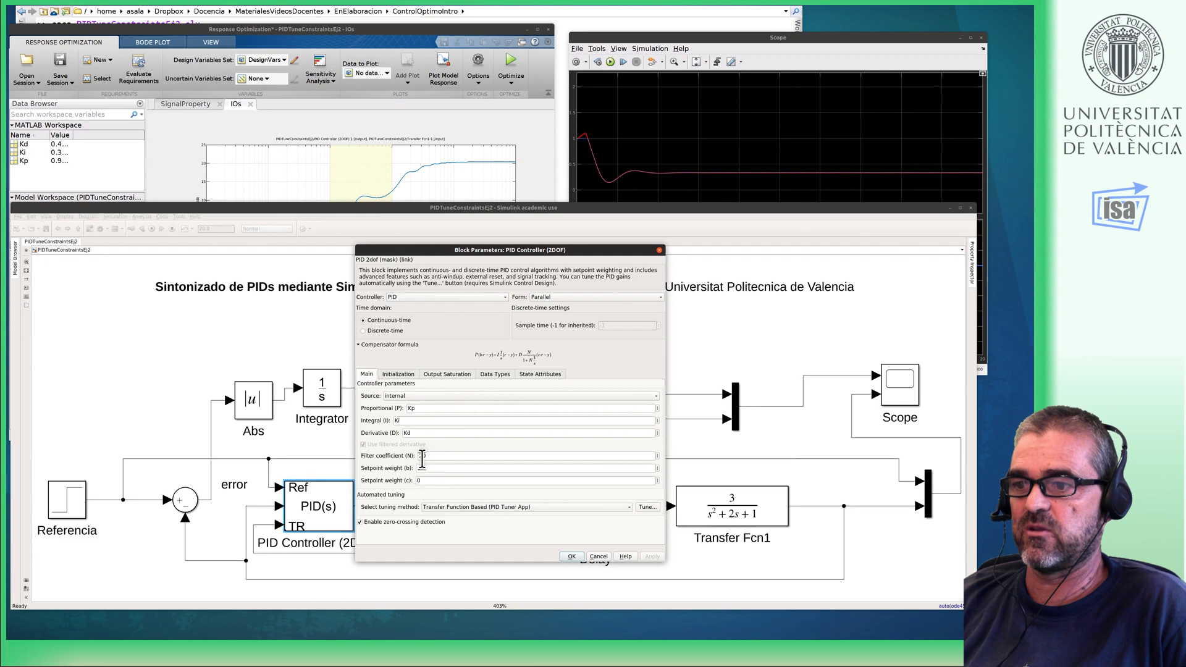
{"action": "left_click", "coordinate": [445, 458]}
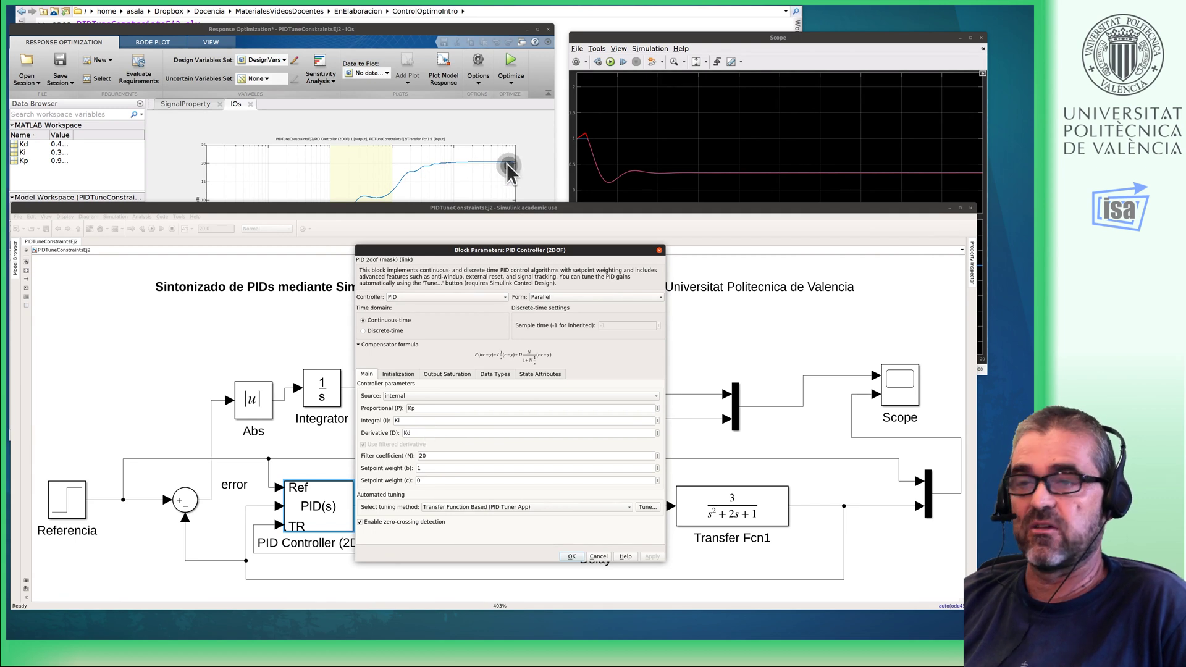
{"action": "left_click", "coordinate": [572, 556]}
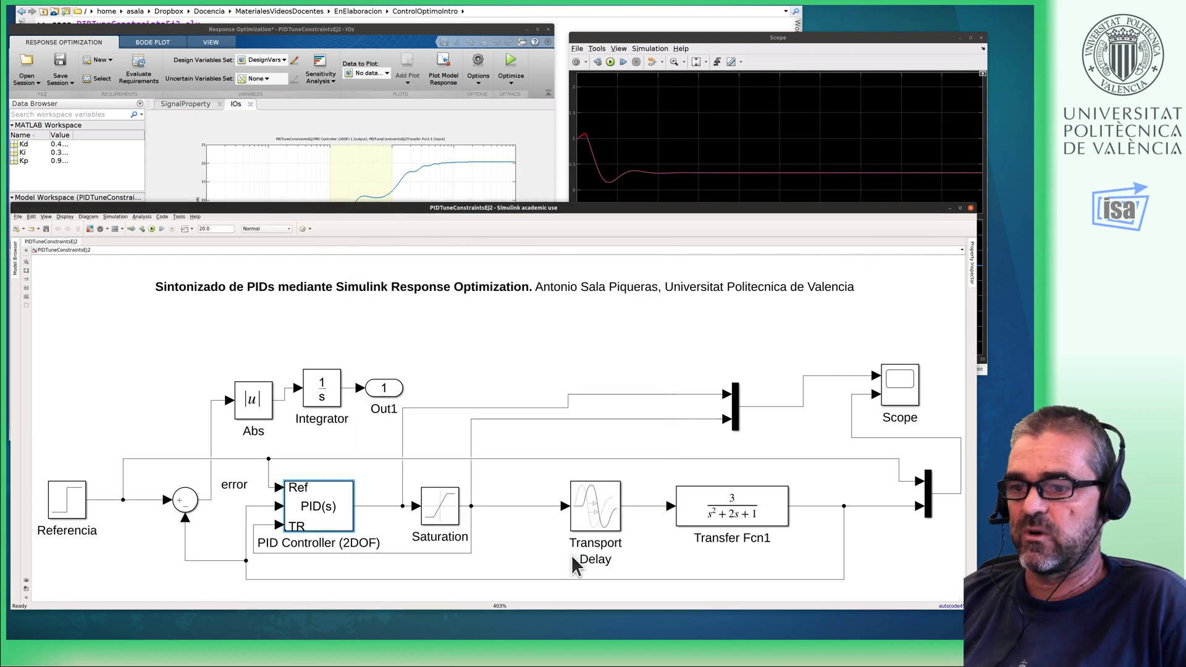
- Raise the upper bound in the Bode magnitude plot to about 13 dB and extend it horizontally to the plot's highest frequency
{"action": "left_click", "coordinate": [398, 34]}
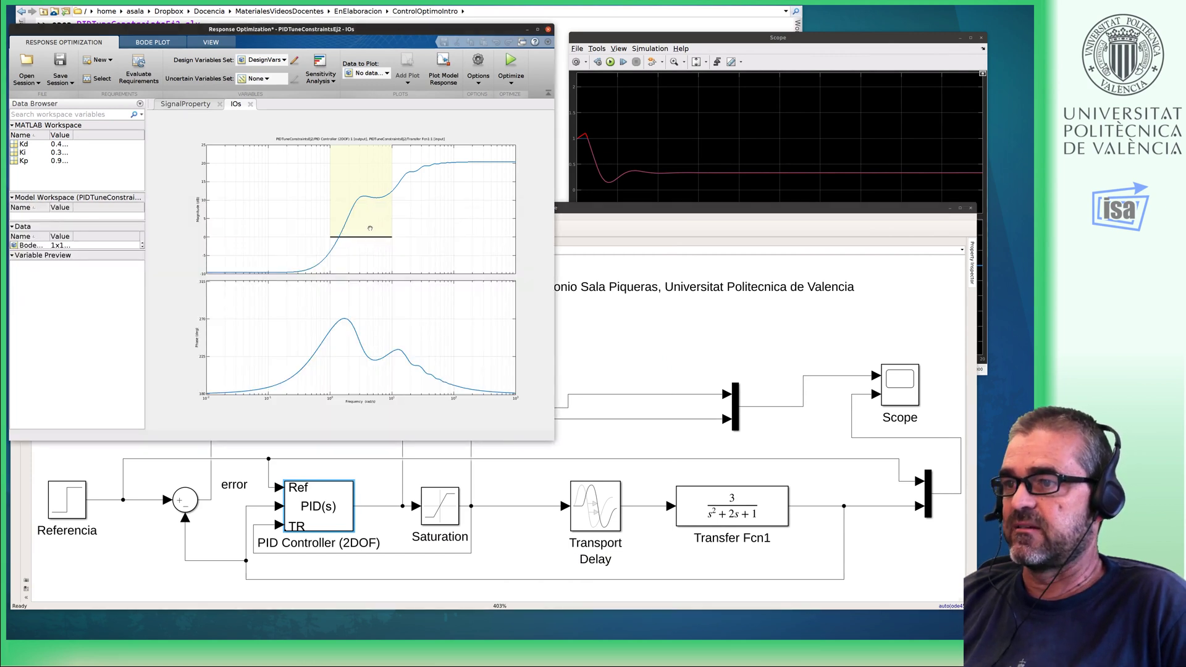
{"action": "left_click_drag", "start_coordinate": [370, 236], "coordinate": [372, 190]}
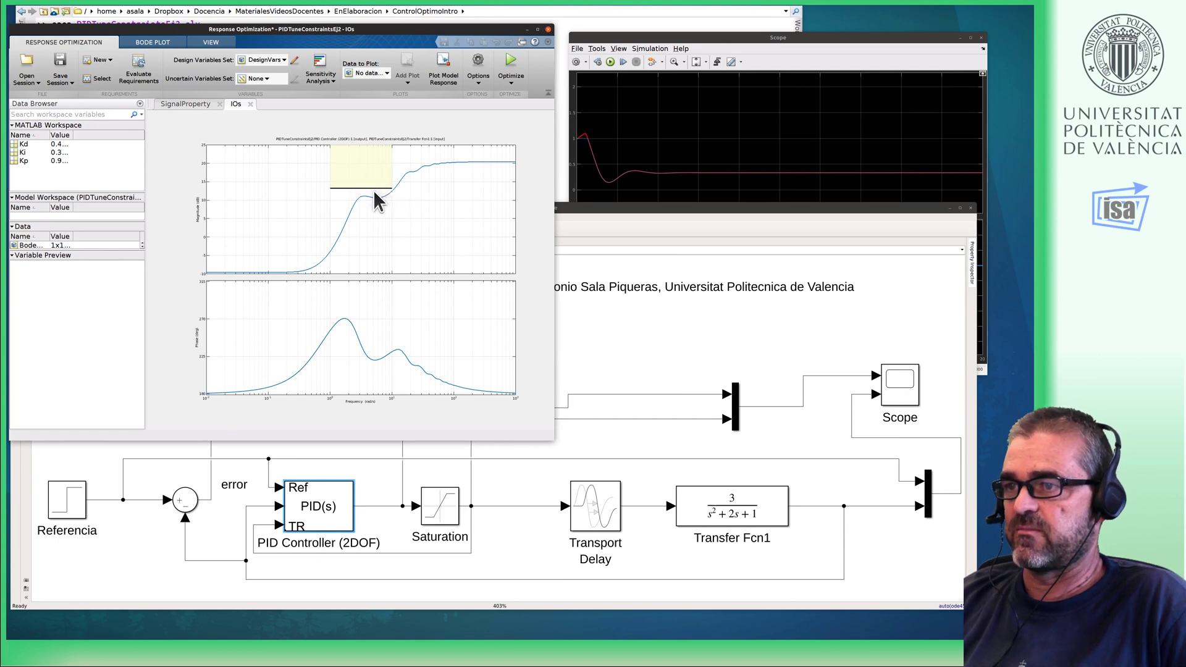
{"action": "left_click_drag", "start_coordinate": [362, 188], "coordinate": [361, 193]}
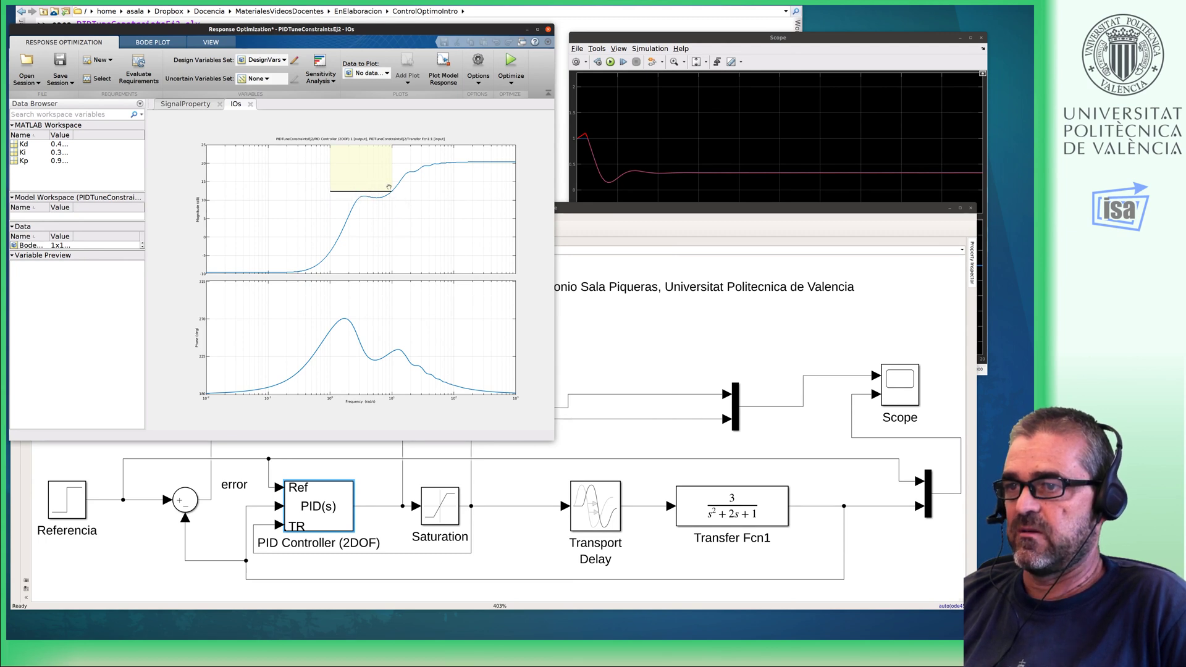
{"action": "left_click_drag", "start_coordinate": [391, 190], "coordinate": [515, 226]}
{"action": "left_click_drag", "start_coordinate": [429, 226], "coordinate": [431, 192]}
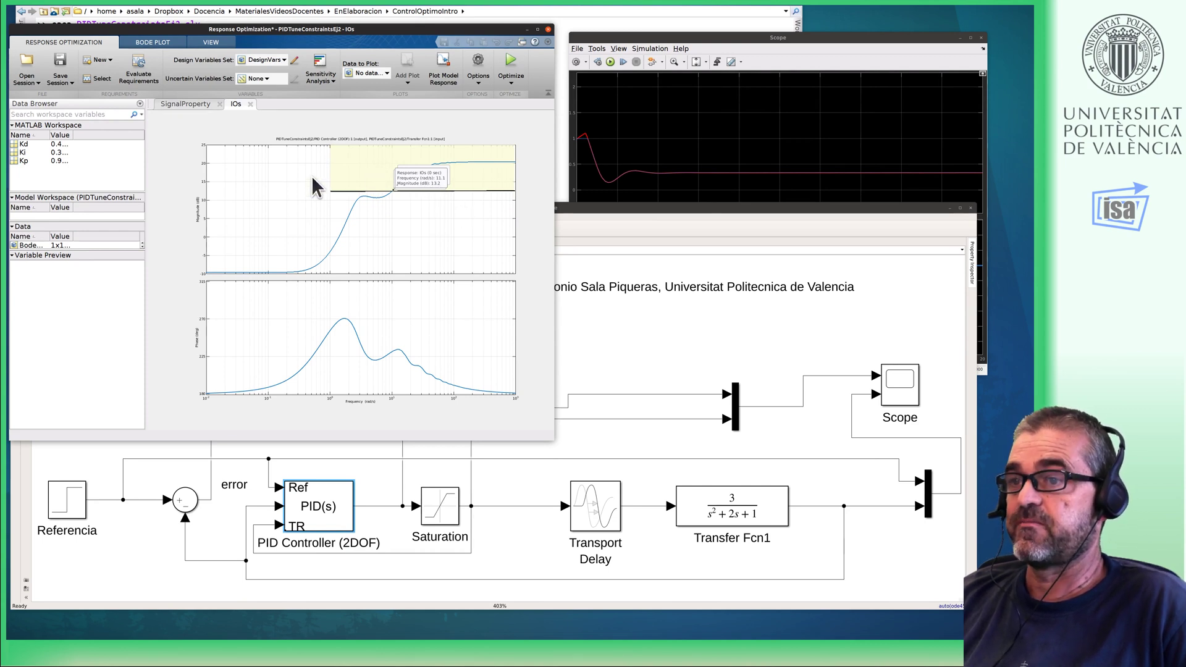
- Optimize the PID gains with the modified Bode magnitude bound and bring the Scope responses to the front
{"action": "left_click", "coordinate": [509, 62]}
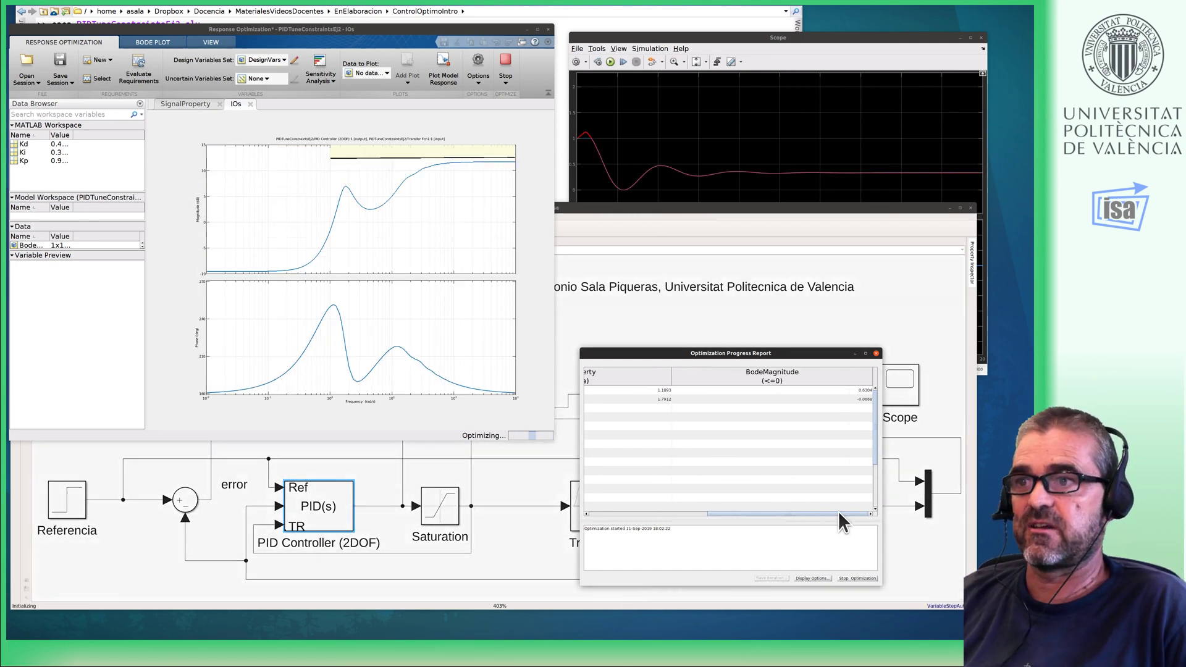
{"action": "left_click", "coordinate": [780, 169]}
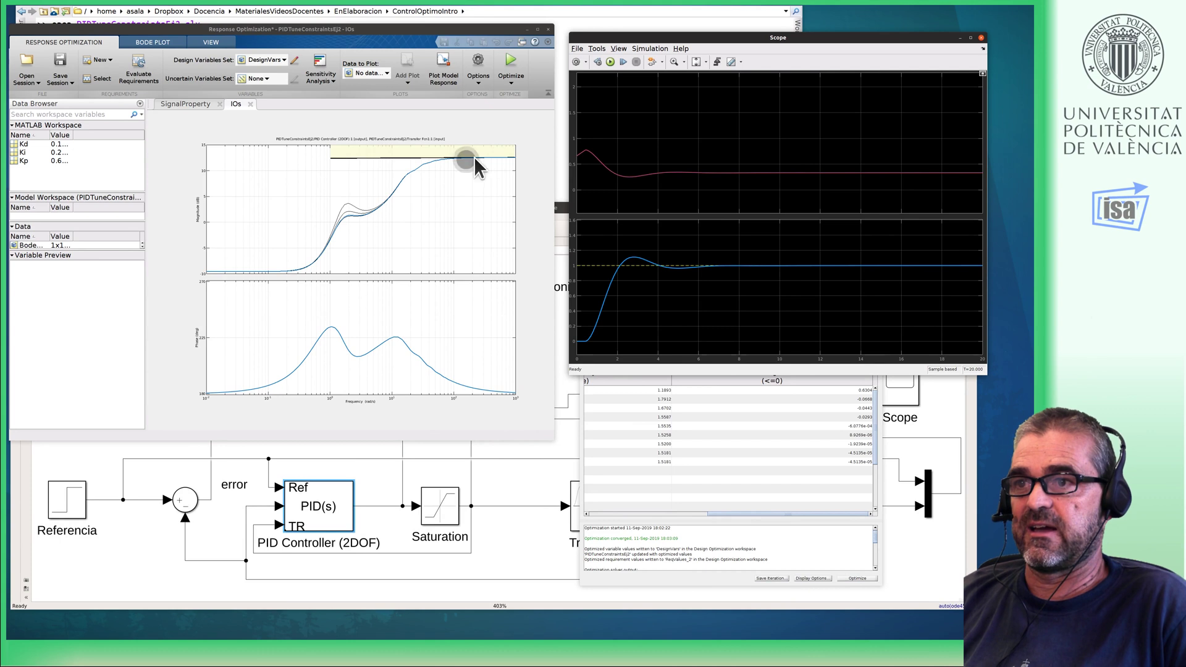
- Compare the SignalProperty and BodeMagnitude values of the first and last iterations in the Optimization Progress Report
{"action": "left_click", "coordinate": [684, 410]}
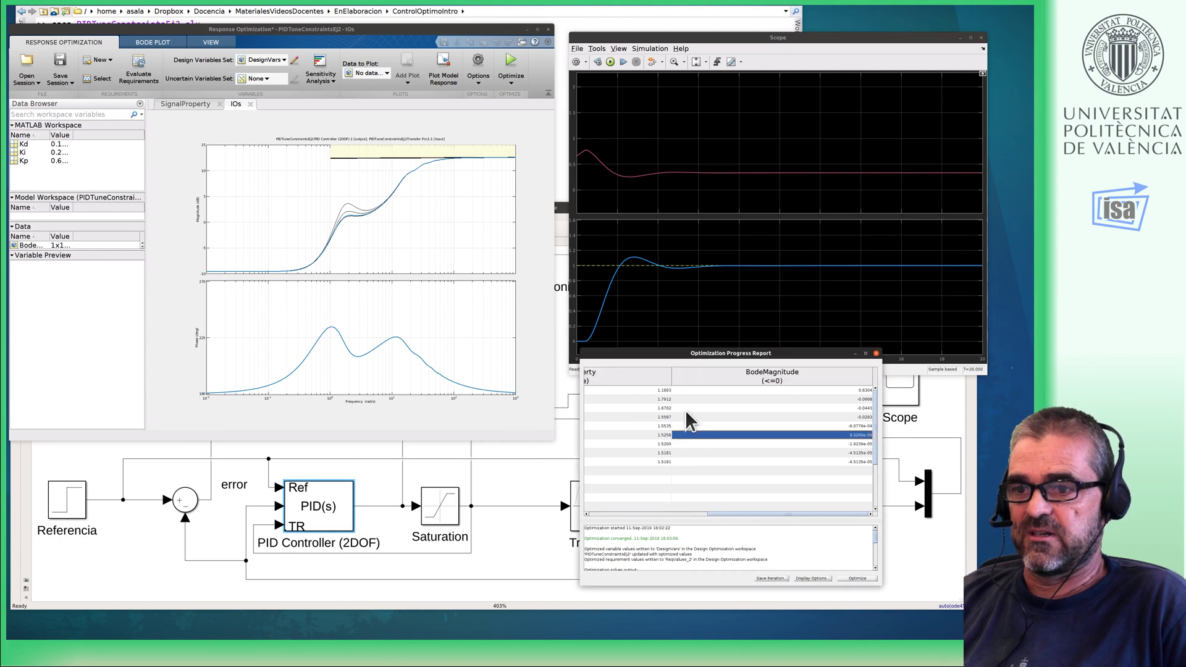
{"action": "left_click", "coordinate": [665, 391]}
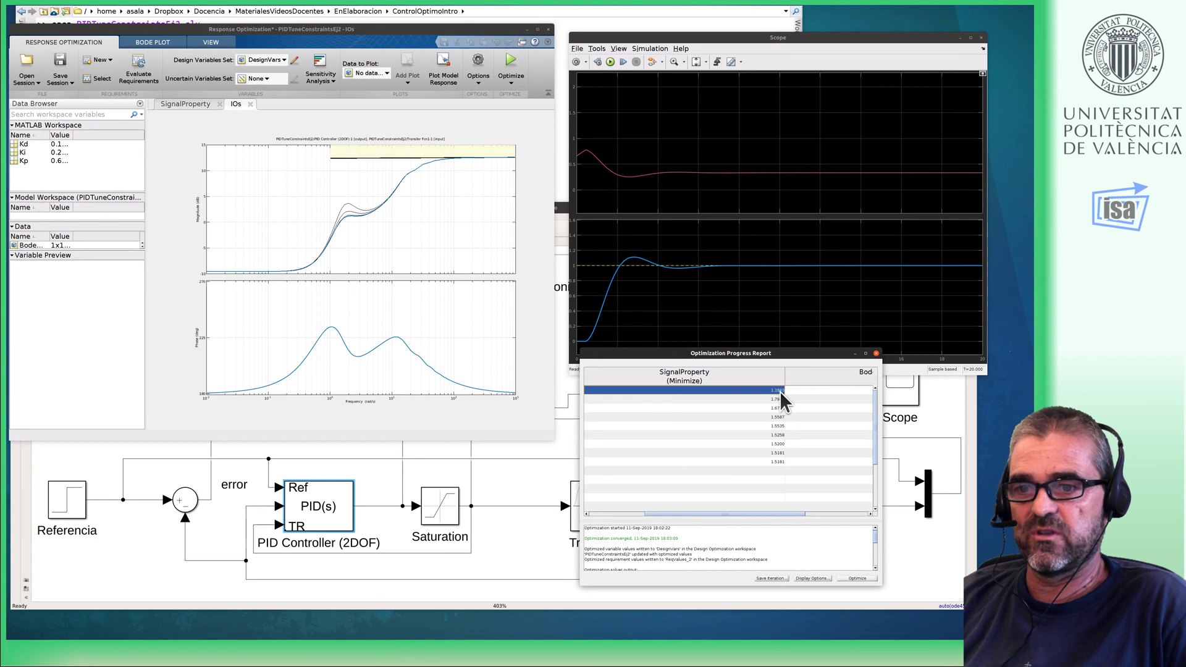
{"action": "left_click", "coordinate": [780, 460]}
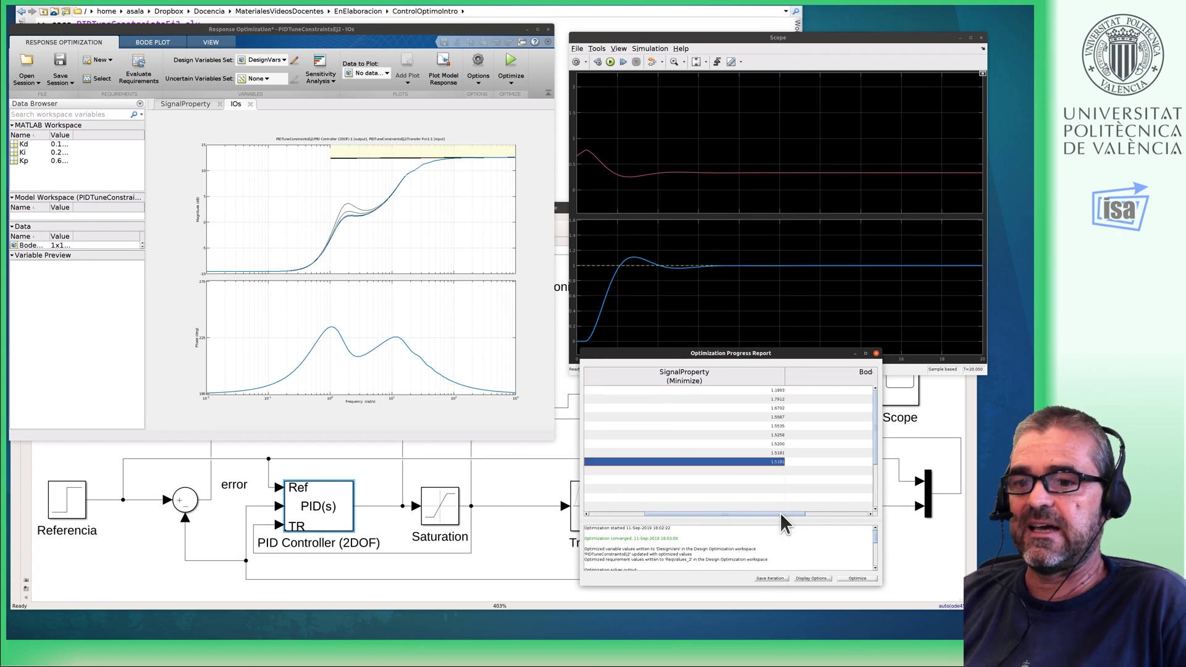
{"action": "scroll", "coordinate": [781, 512], "scroll_direction": "right", "scroll_amount": 1}
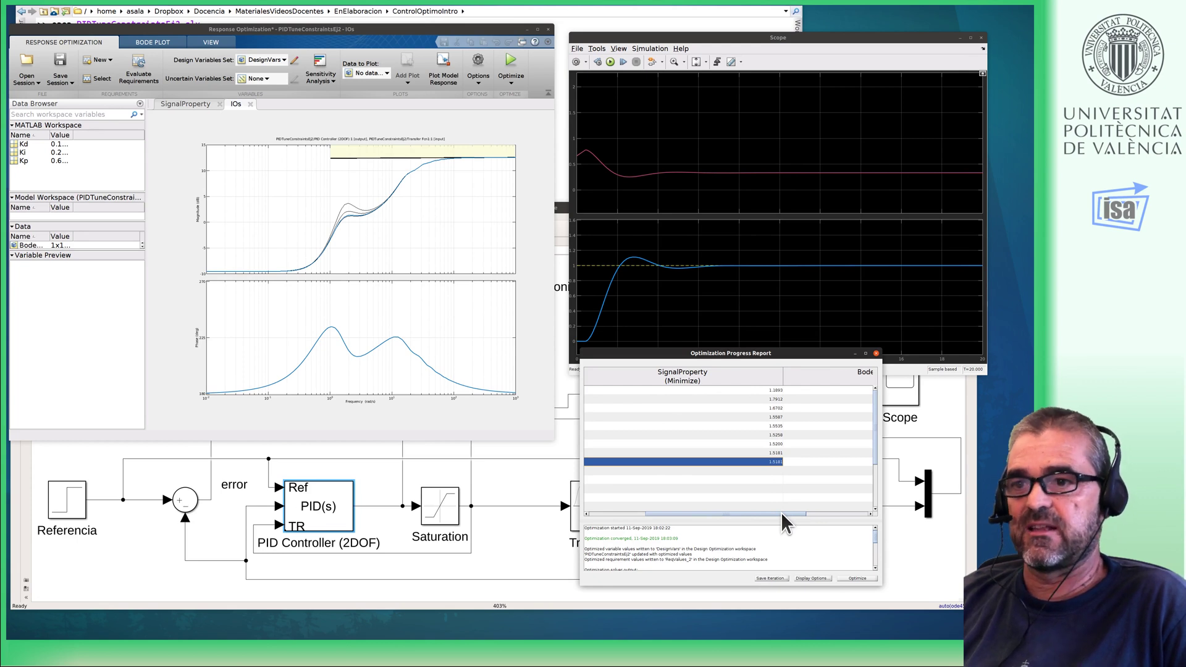
{"action": "left_click_drag", "start_coordinate": [781, 513], "coordinate": [859, 509]}
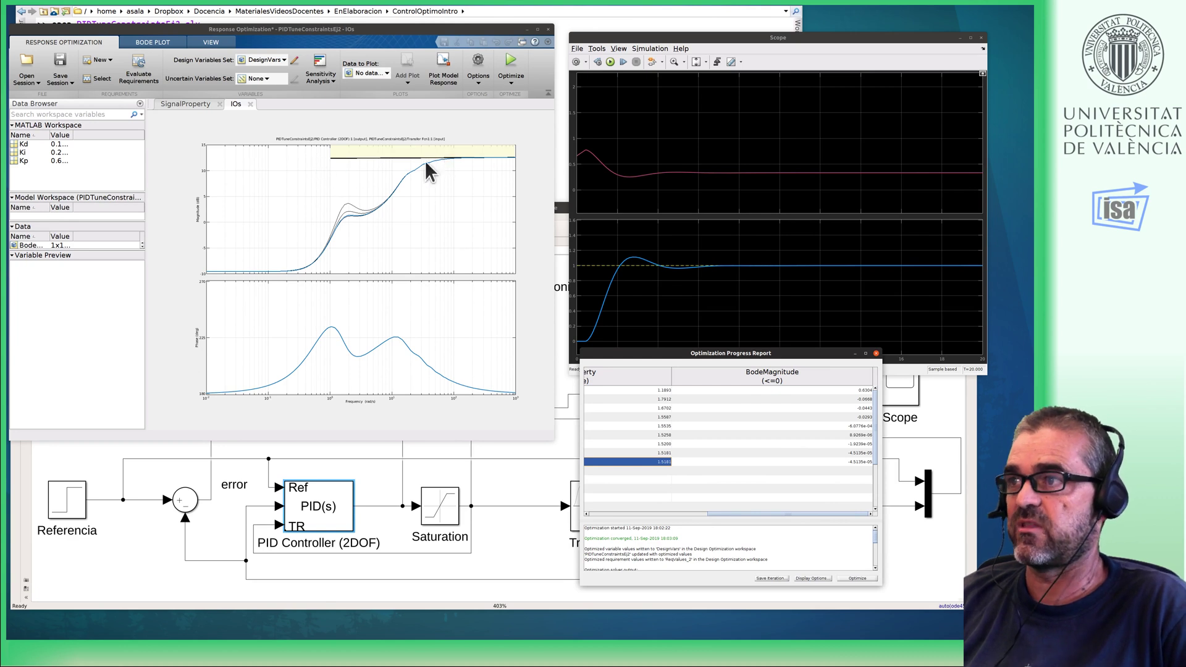
{"action": "left_click", "coordinate": [109, 60]}
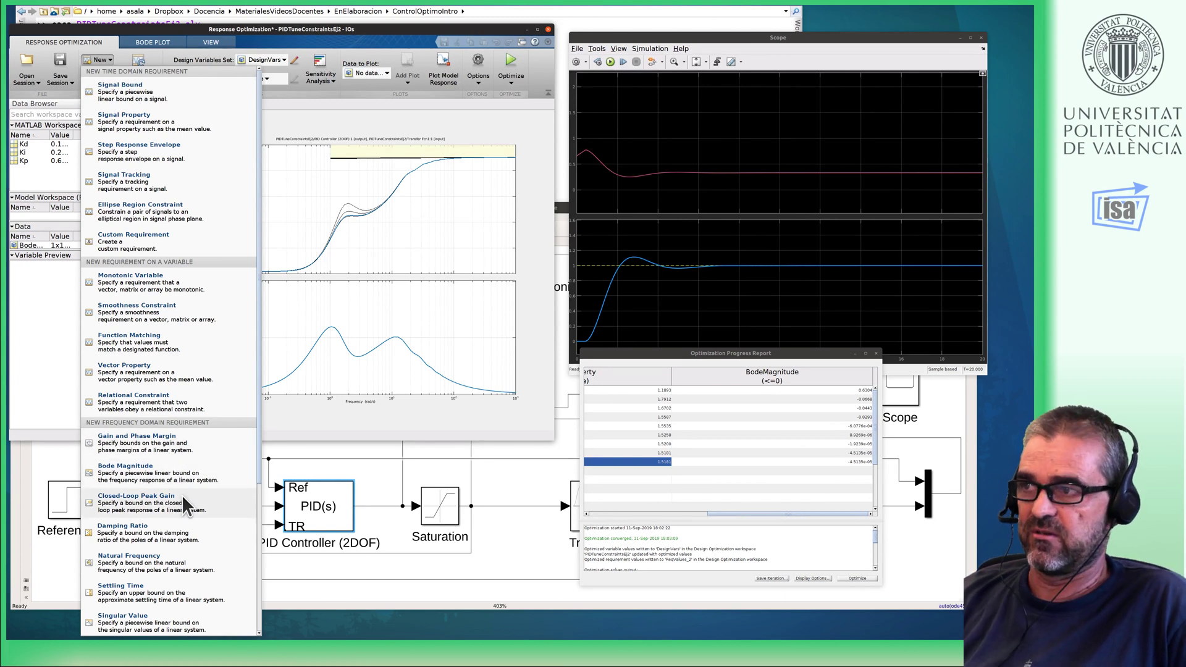
{"action": "left_click", "coordinate": [116, 58]}
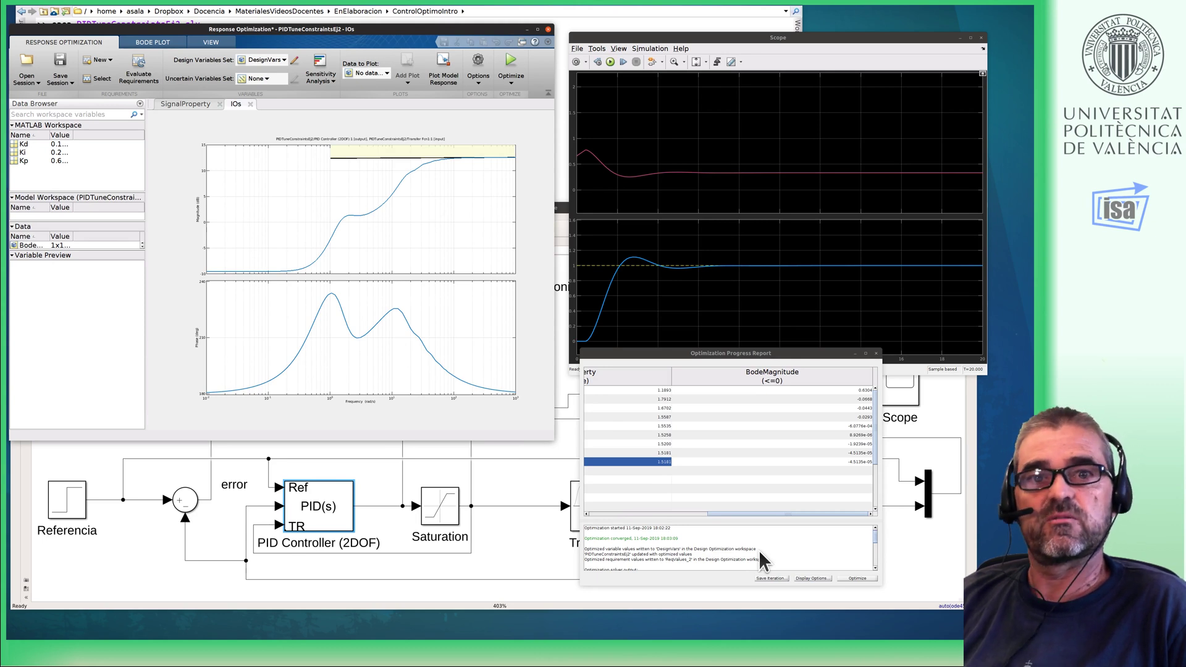
- Close the Optimization Progress Report and bring the Simulink model to the front
{"action": "left_click", "coordinate": [875, 353]}
{"action": "left_click", "coordinate": [826, 406]}
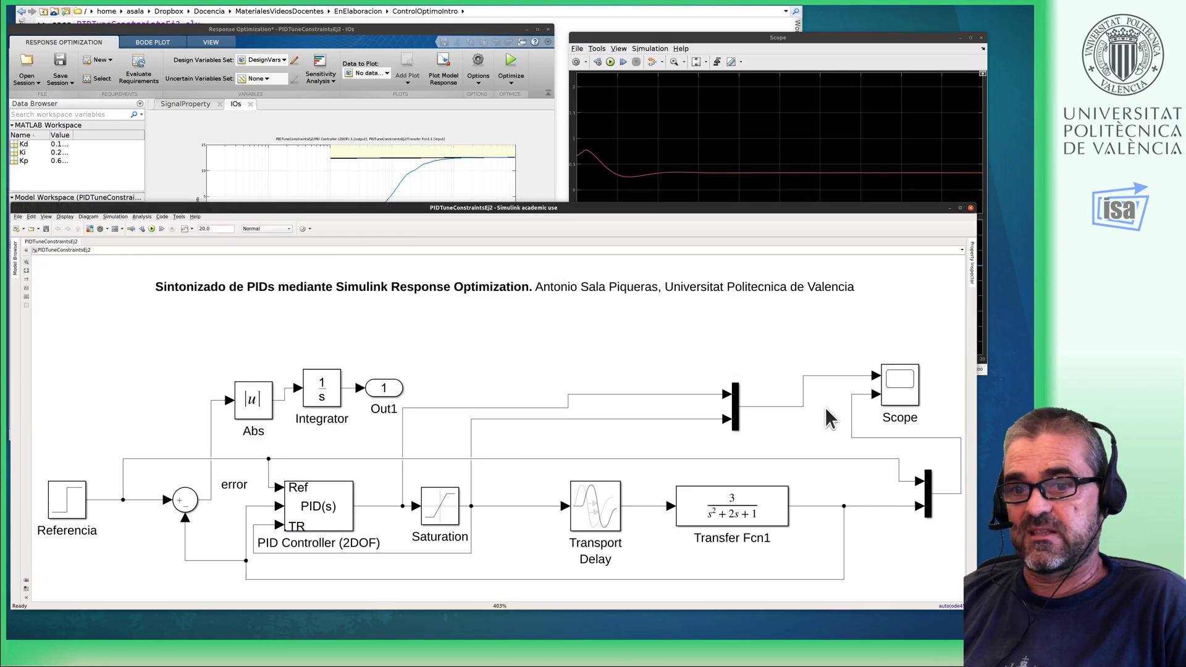